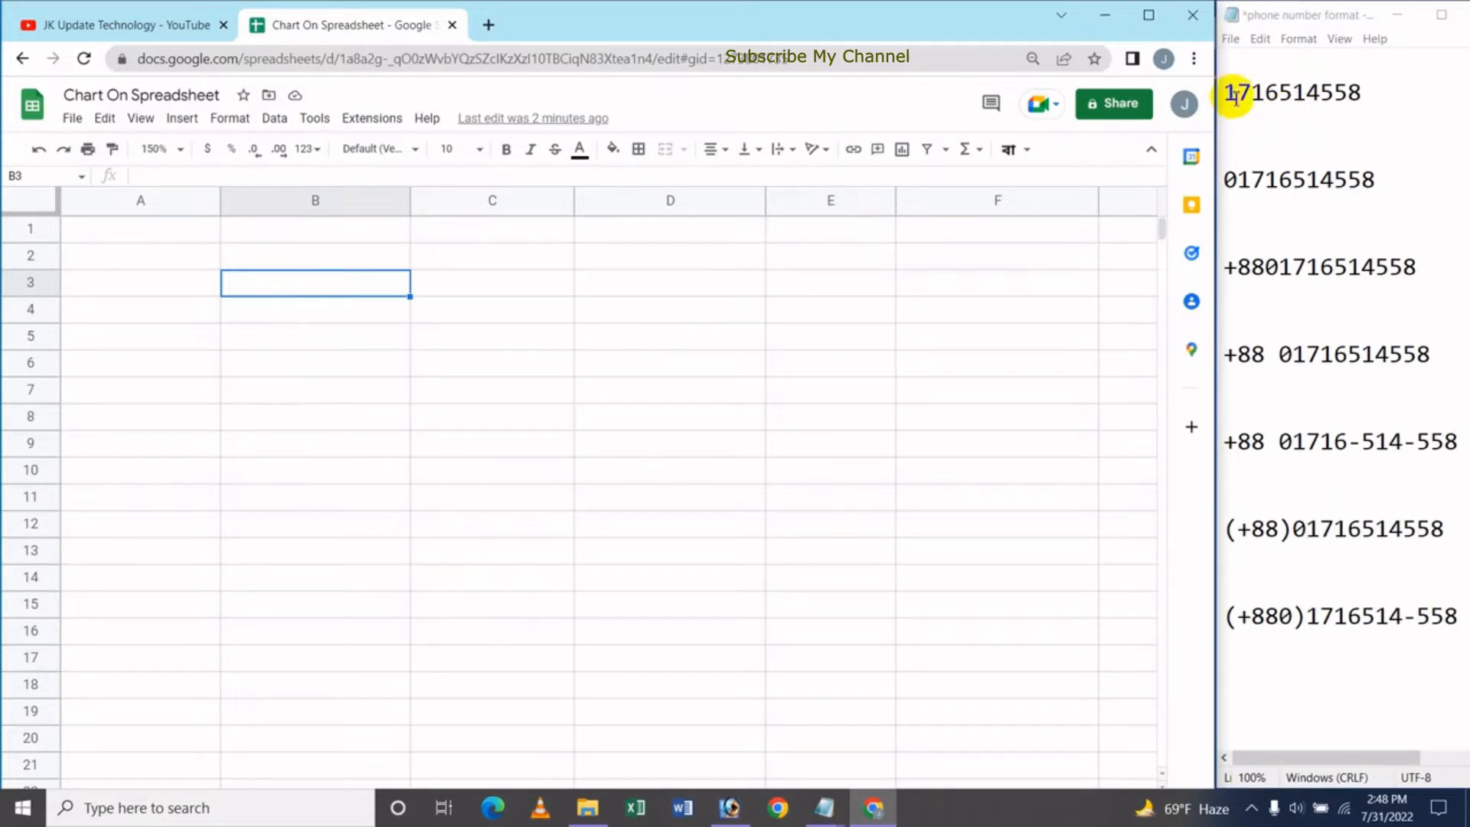
pyautogui.click(340, 323)
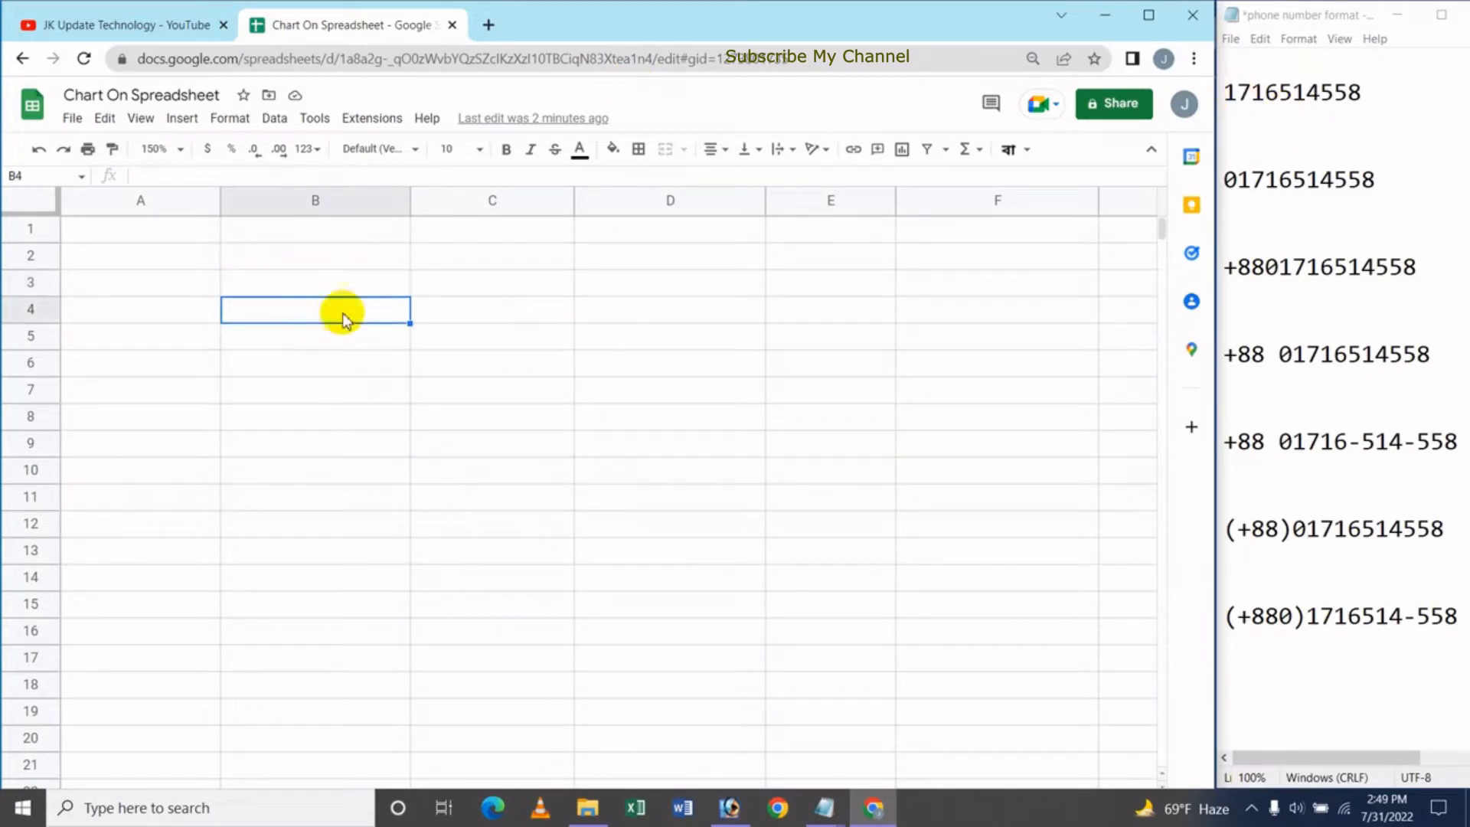
pyautogui.click(333, 283)
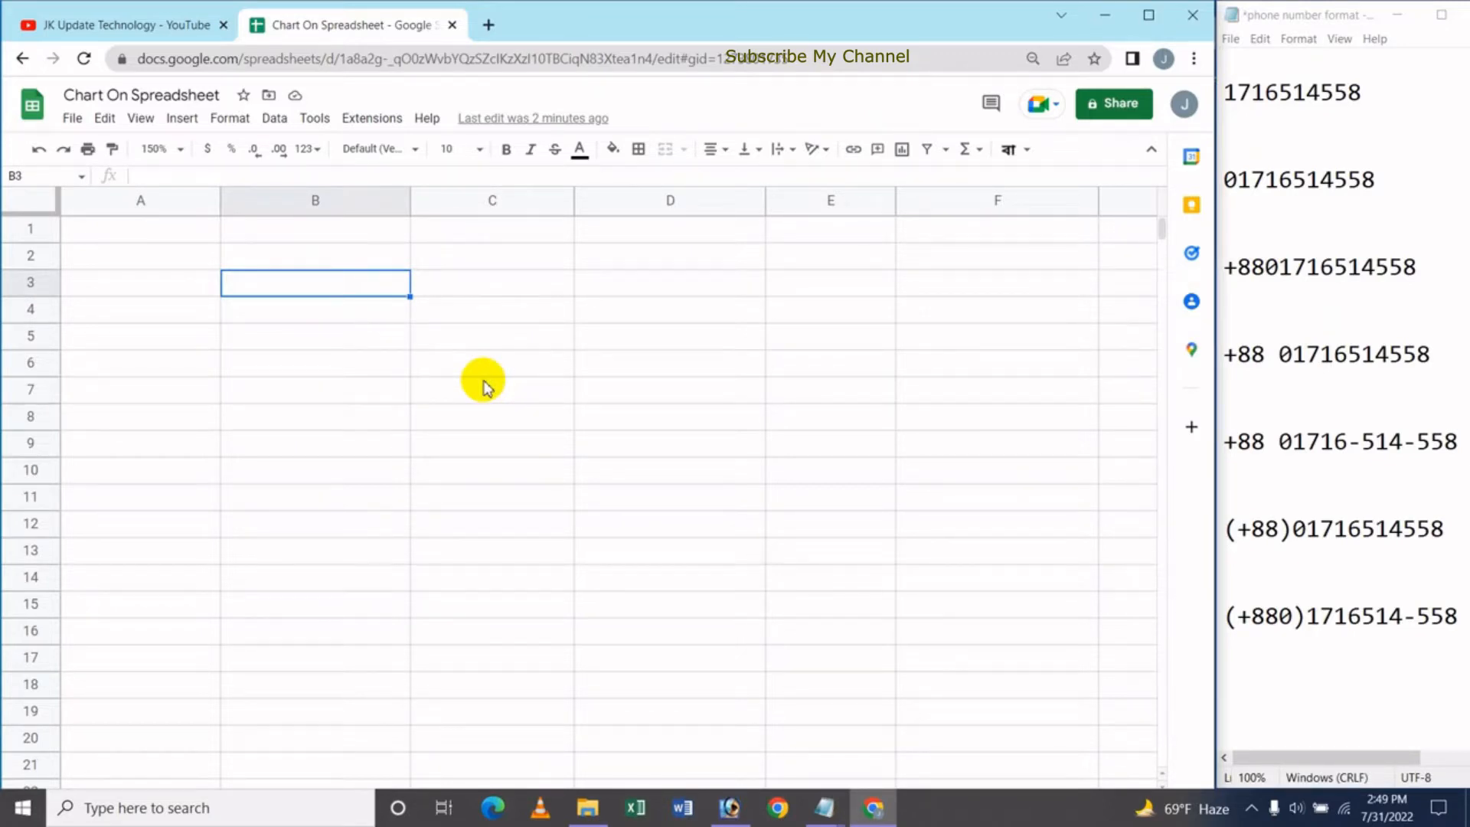
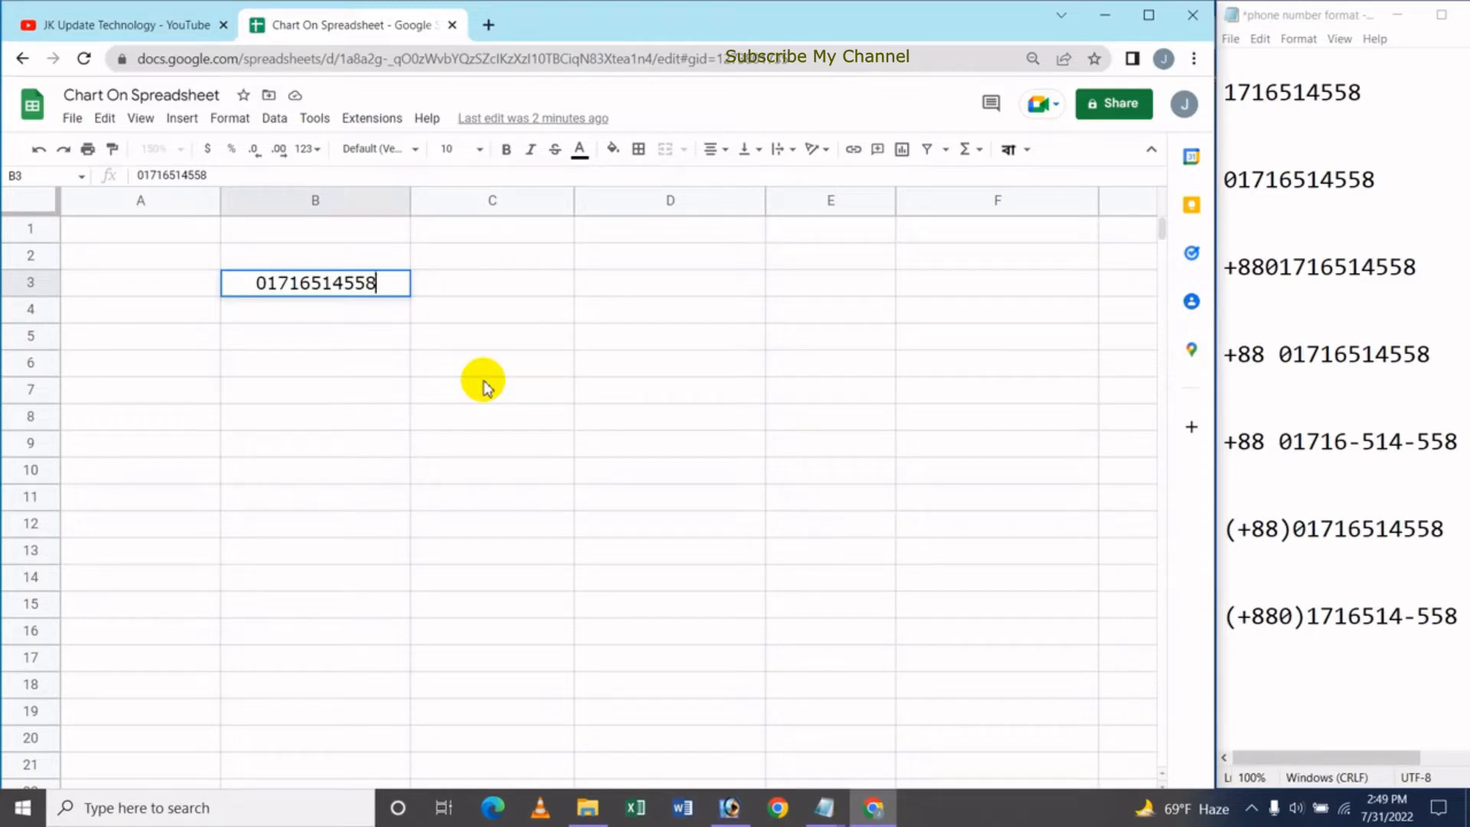
pyautogui.press('Return')
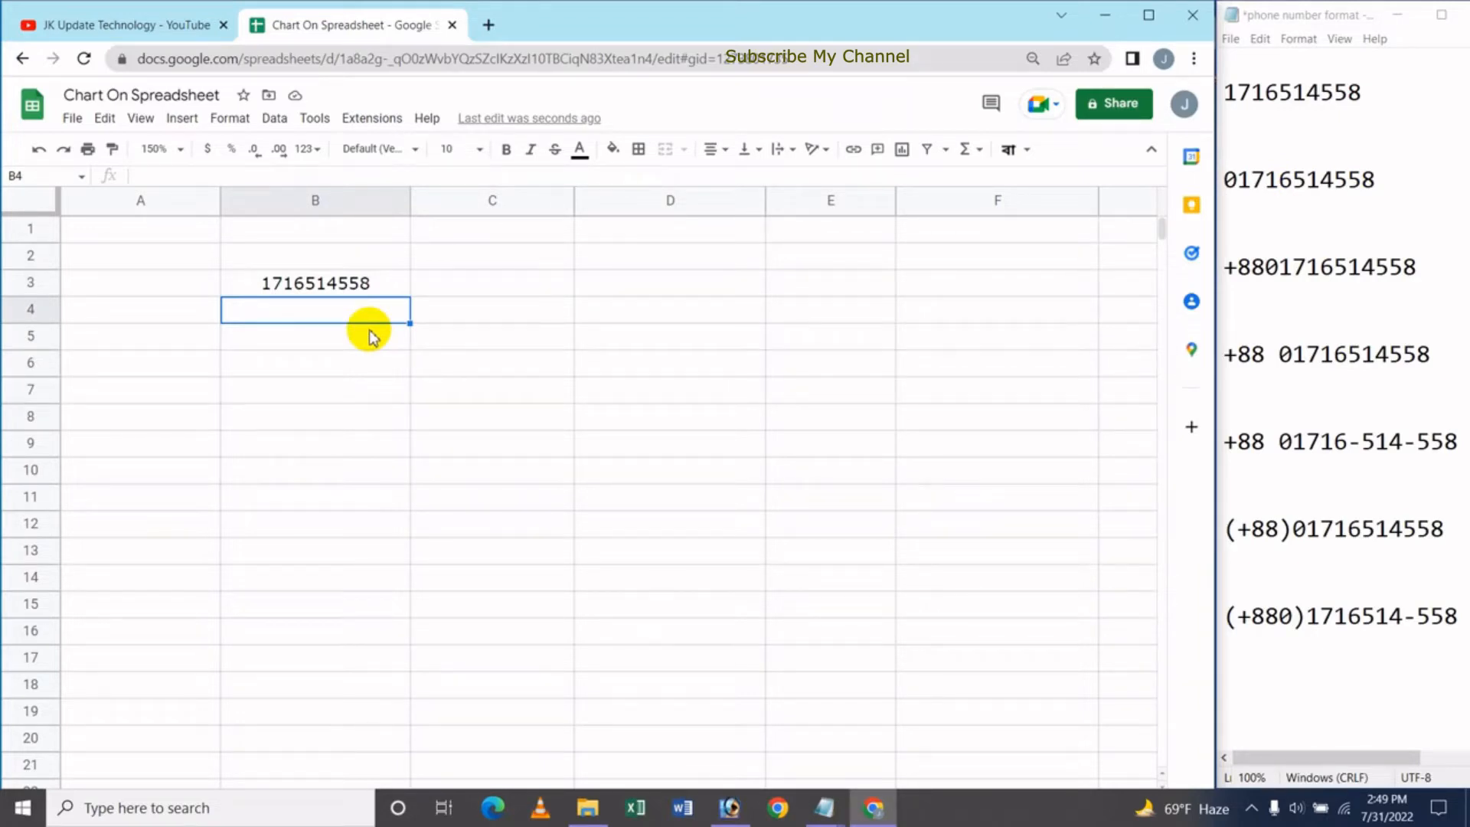
# Fill B3's number down through B10, then select B4
pyautogui.press('Up')
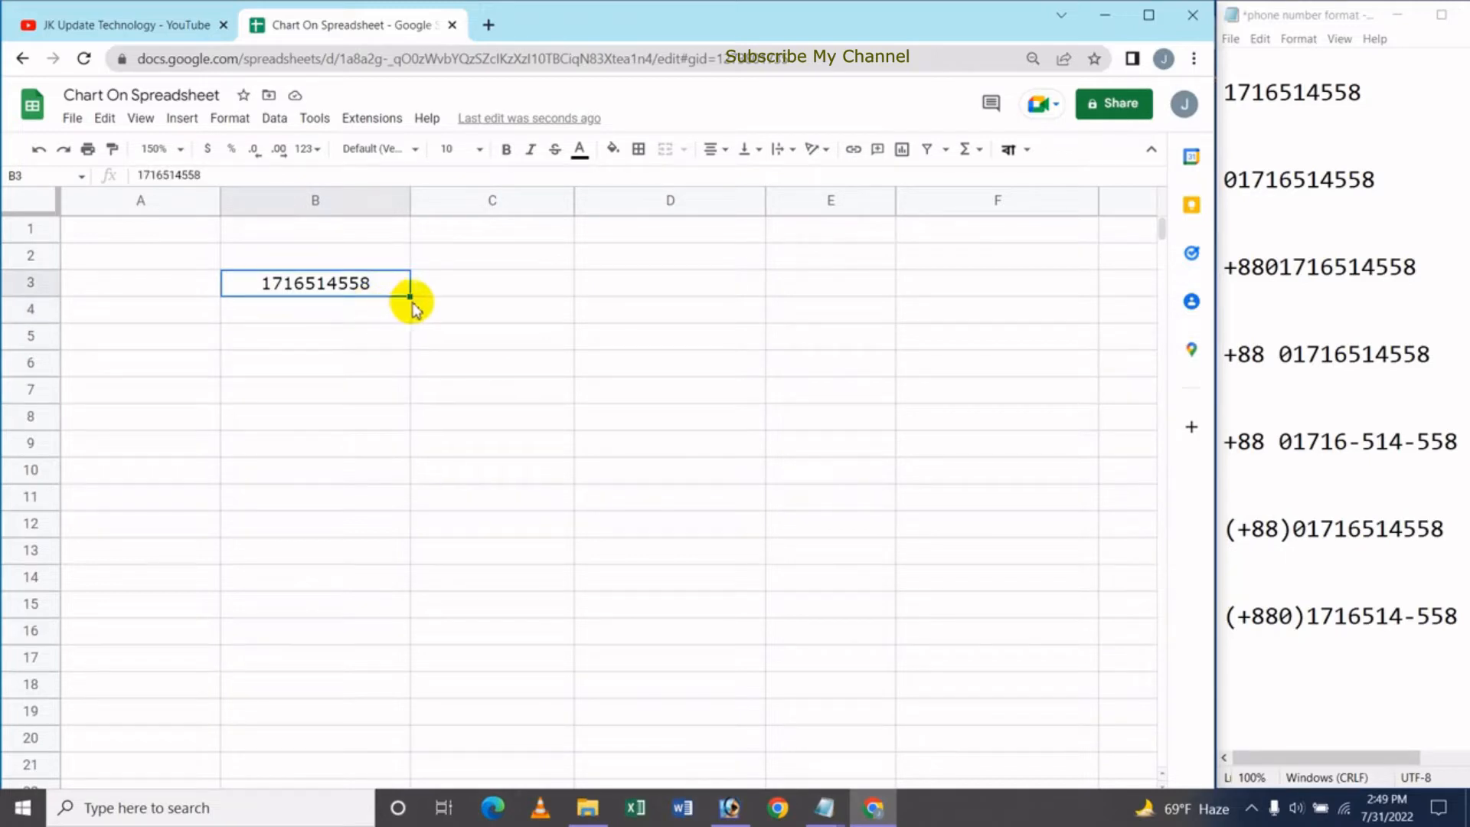
pyautogui.moveTo(410, 297); pyautogui.dragTo(408, 473)
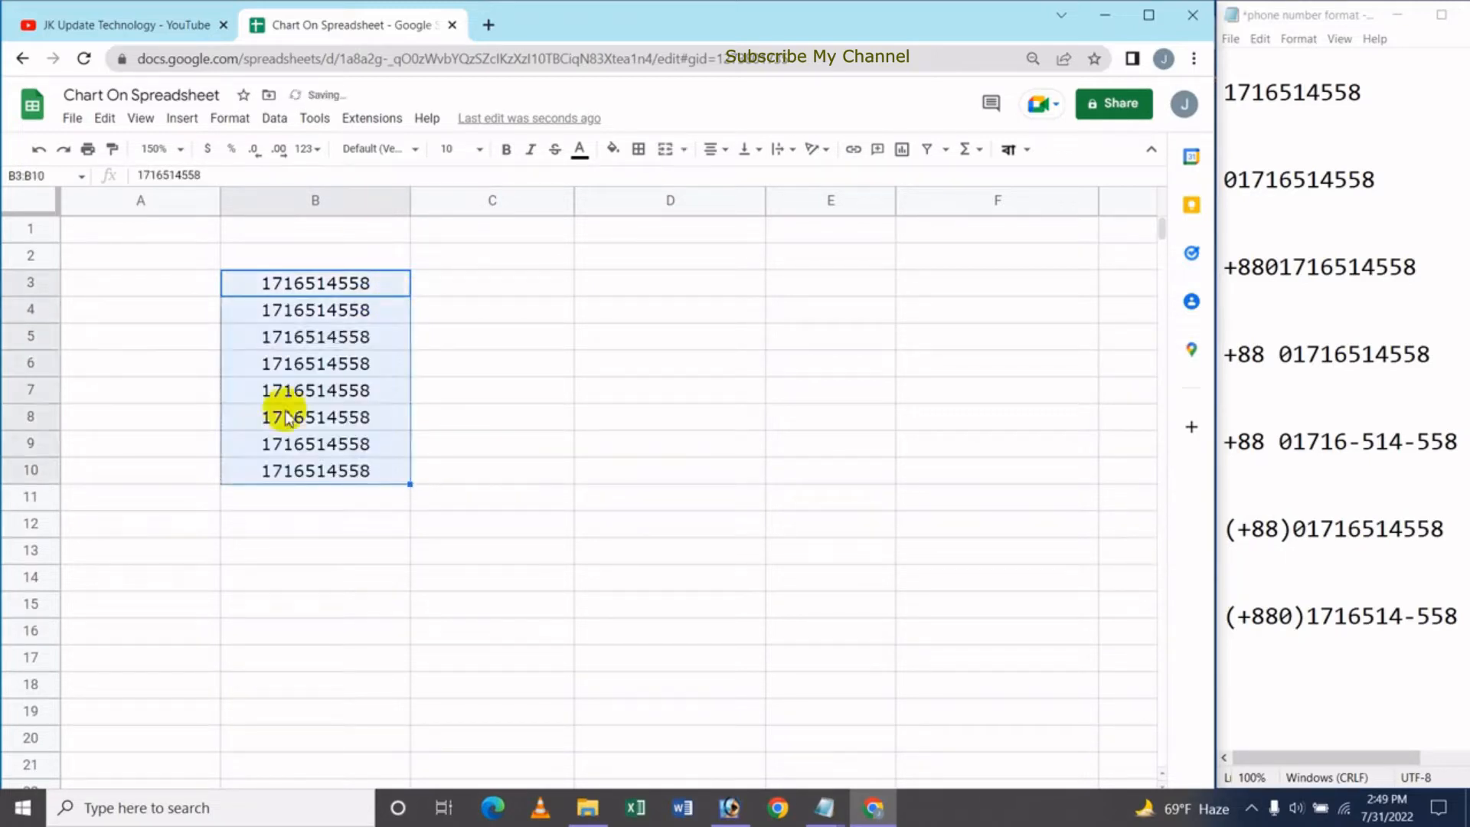
pyautogui.click(290, 334)
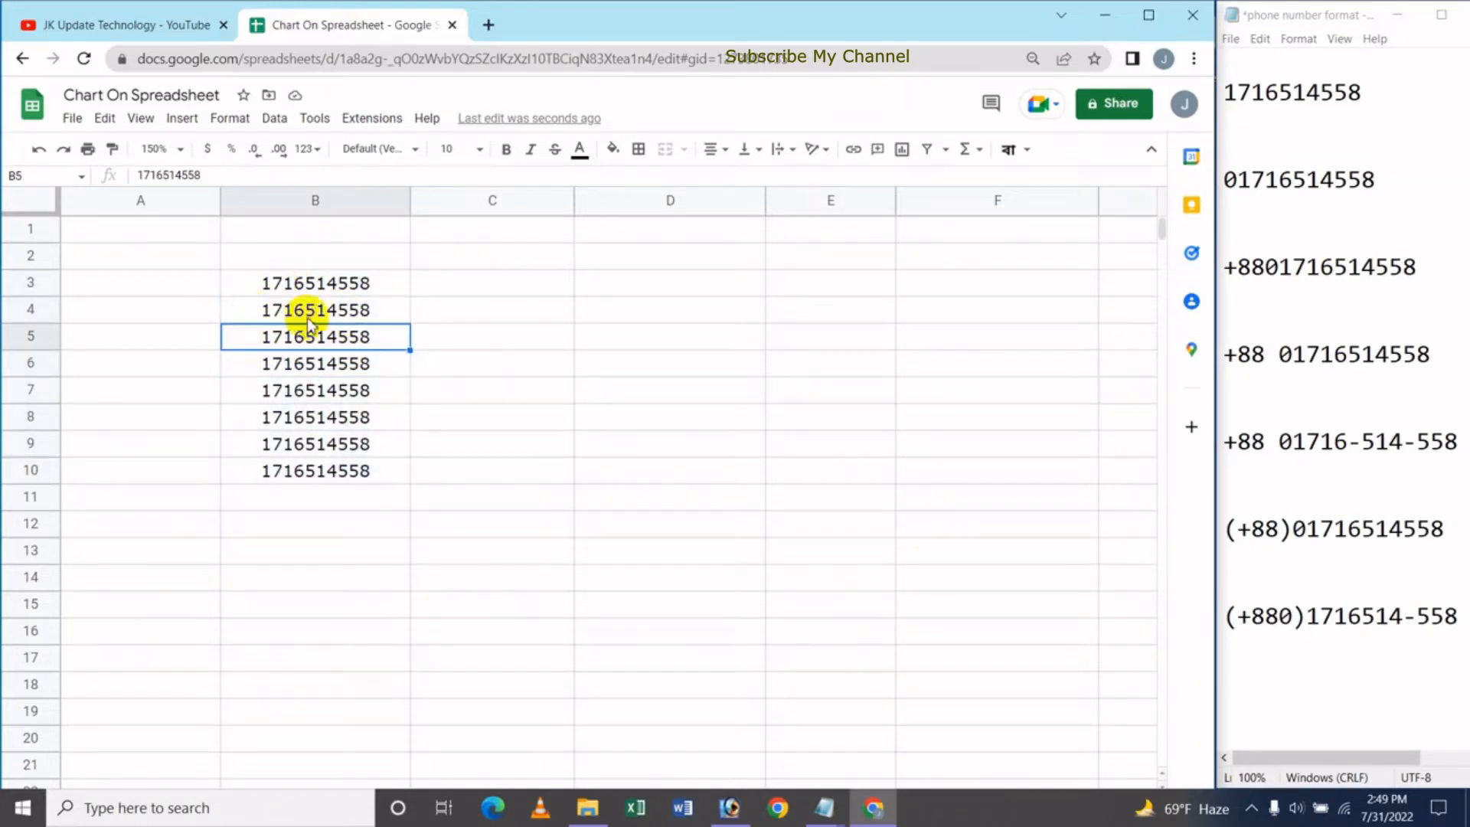
pyautogui.click(289, 310)
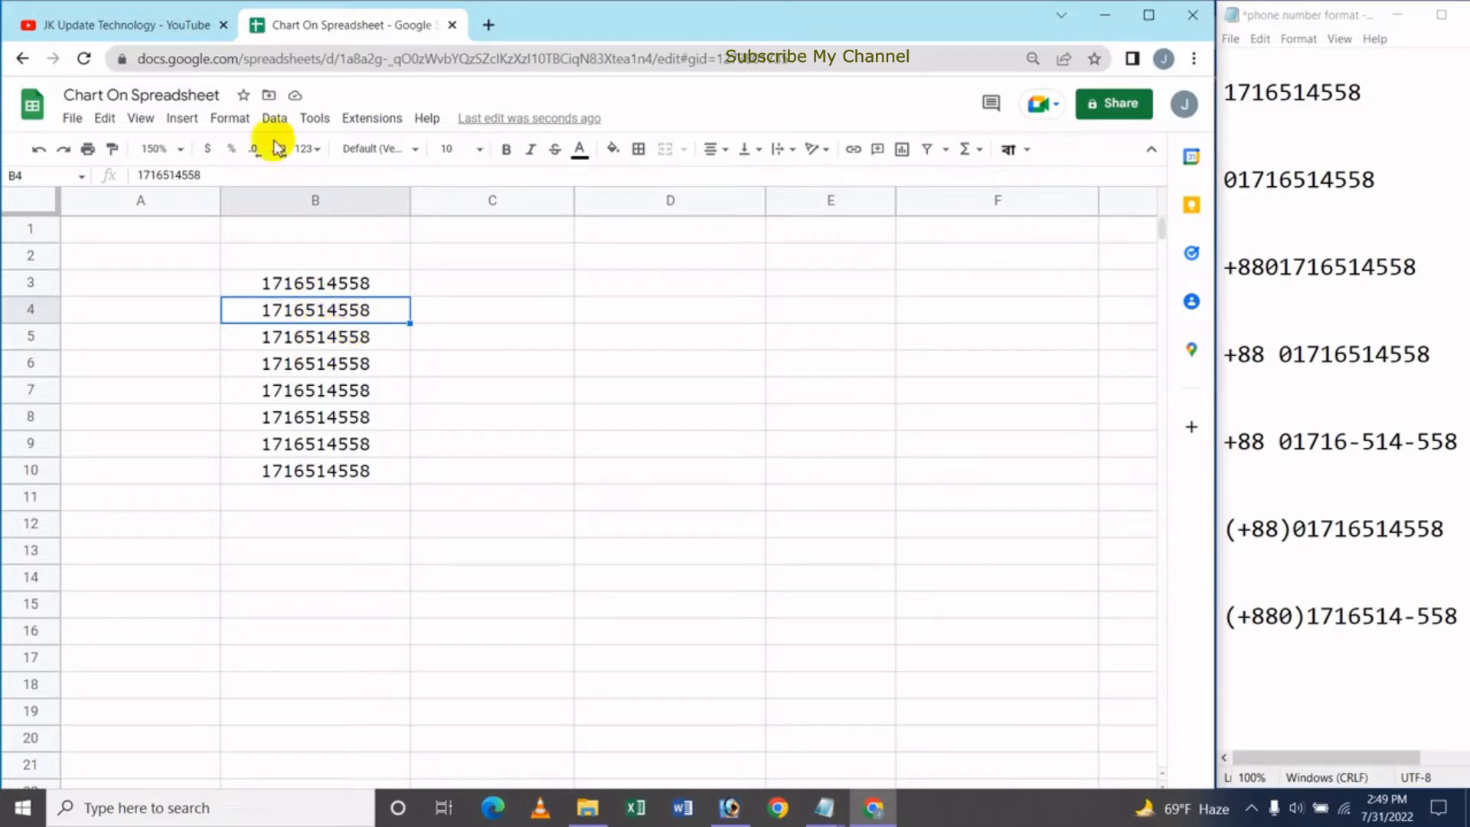
# With B4 selected, open Format > Number > Custom number format
pyautogui.click(231, 119)
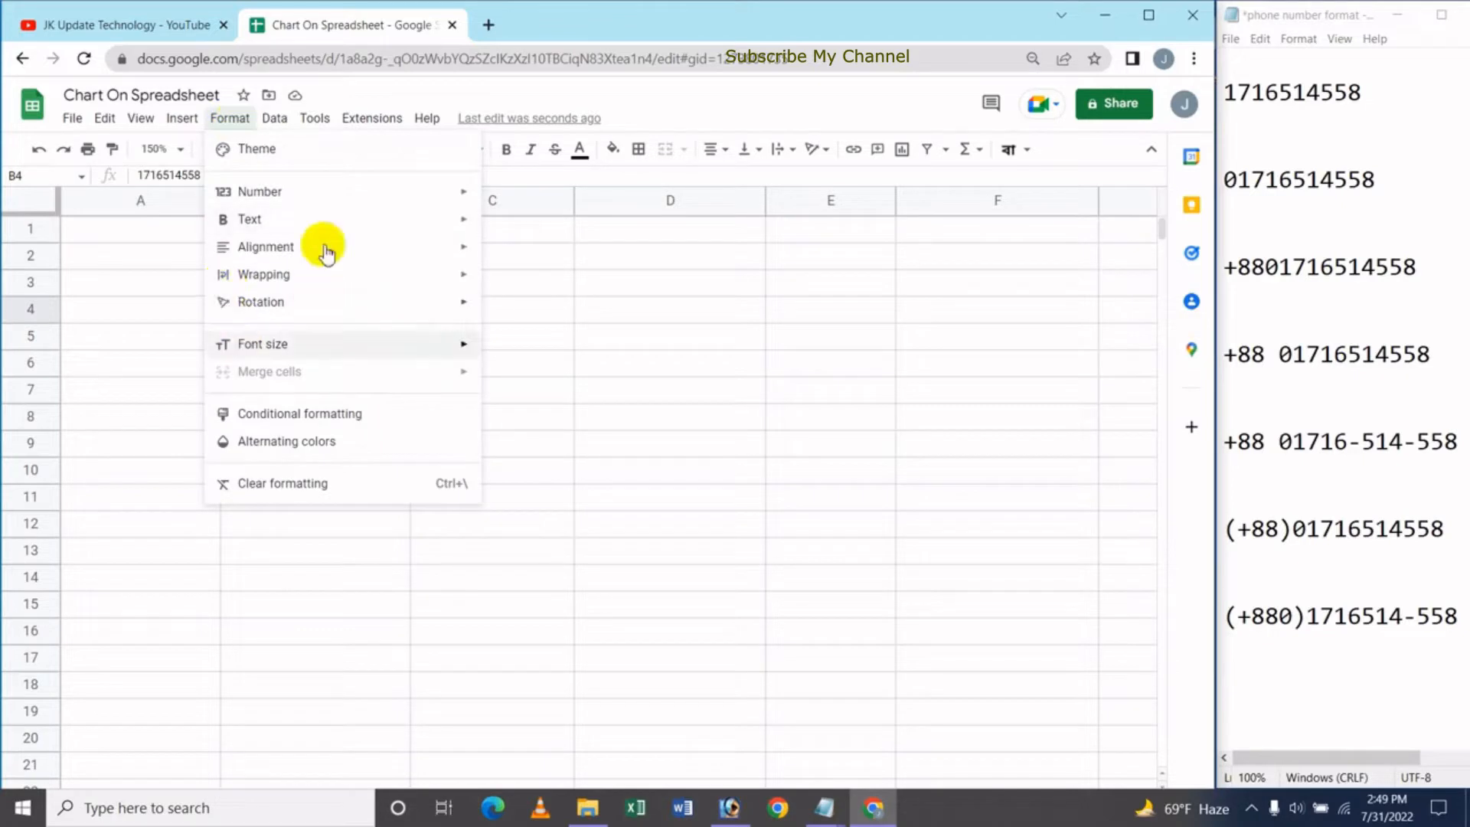
pyautogui.moveTo(289, 193)
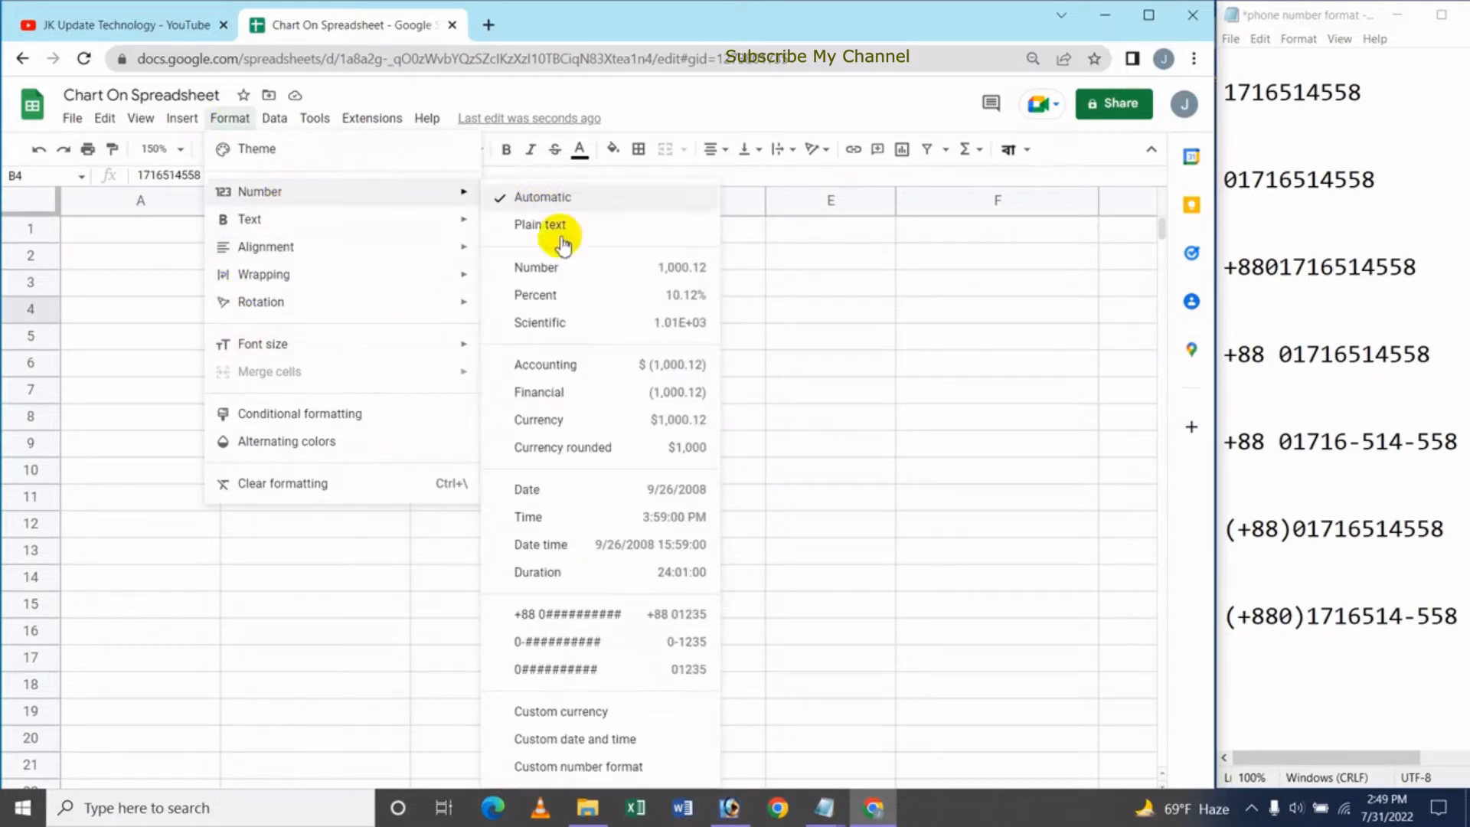
pyautogui.click(582, 770)
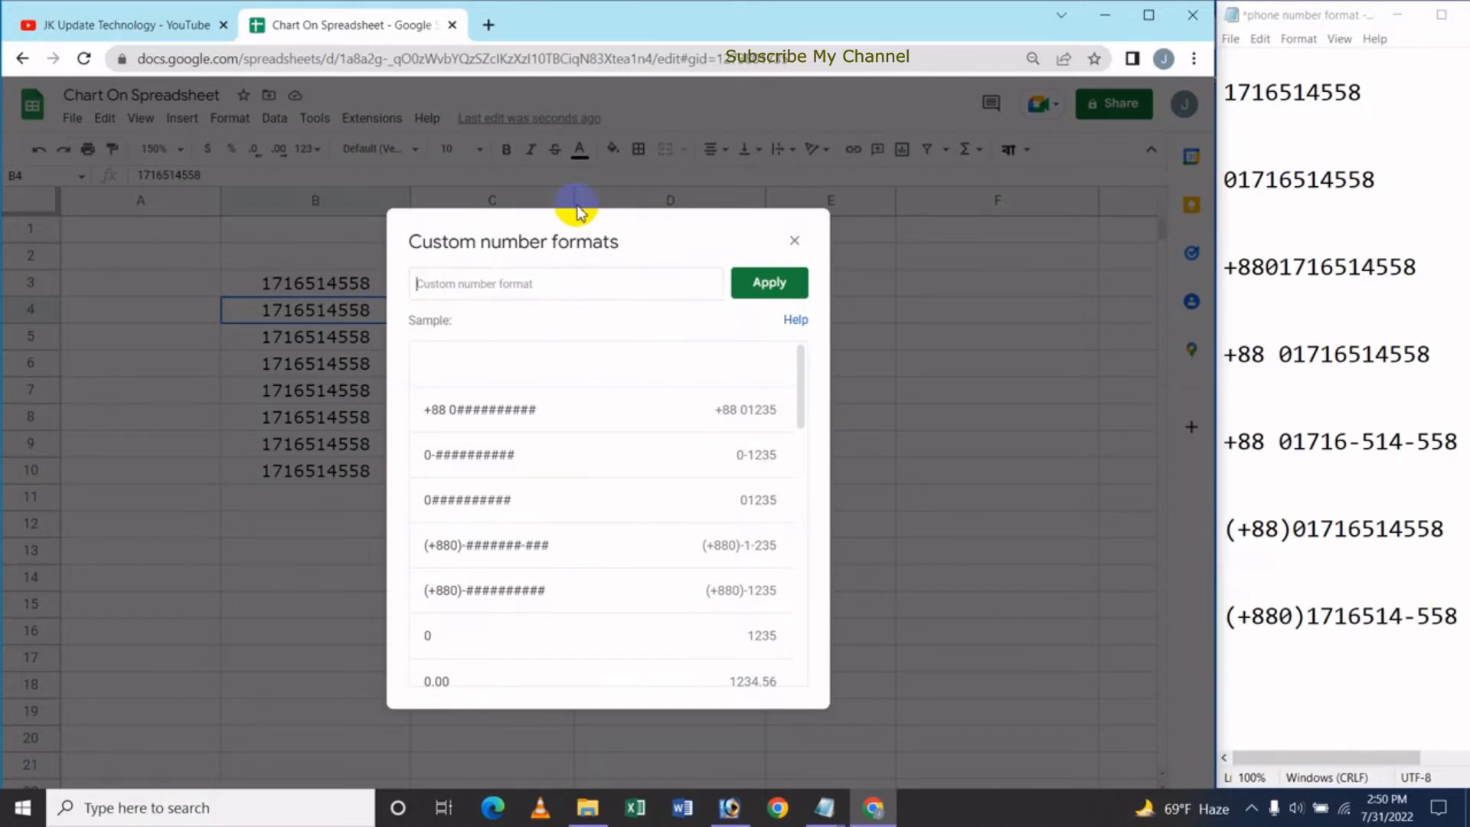
# Apply the custom format 0########## to B4 so it shows the leading zero
pyautogui.write('0')
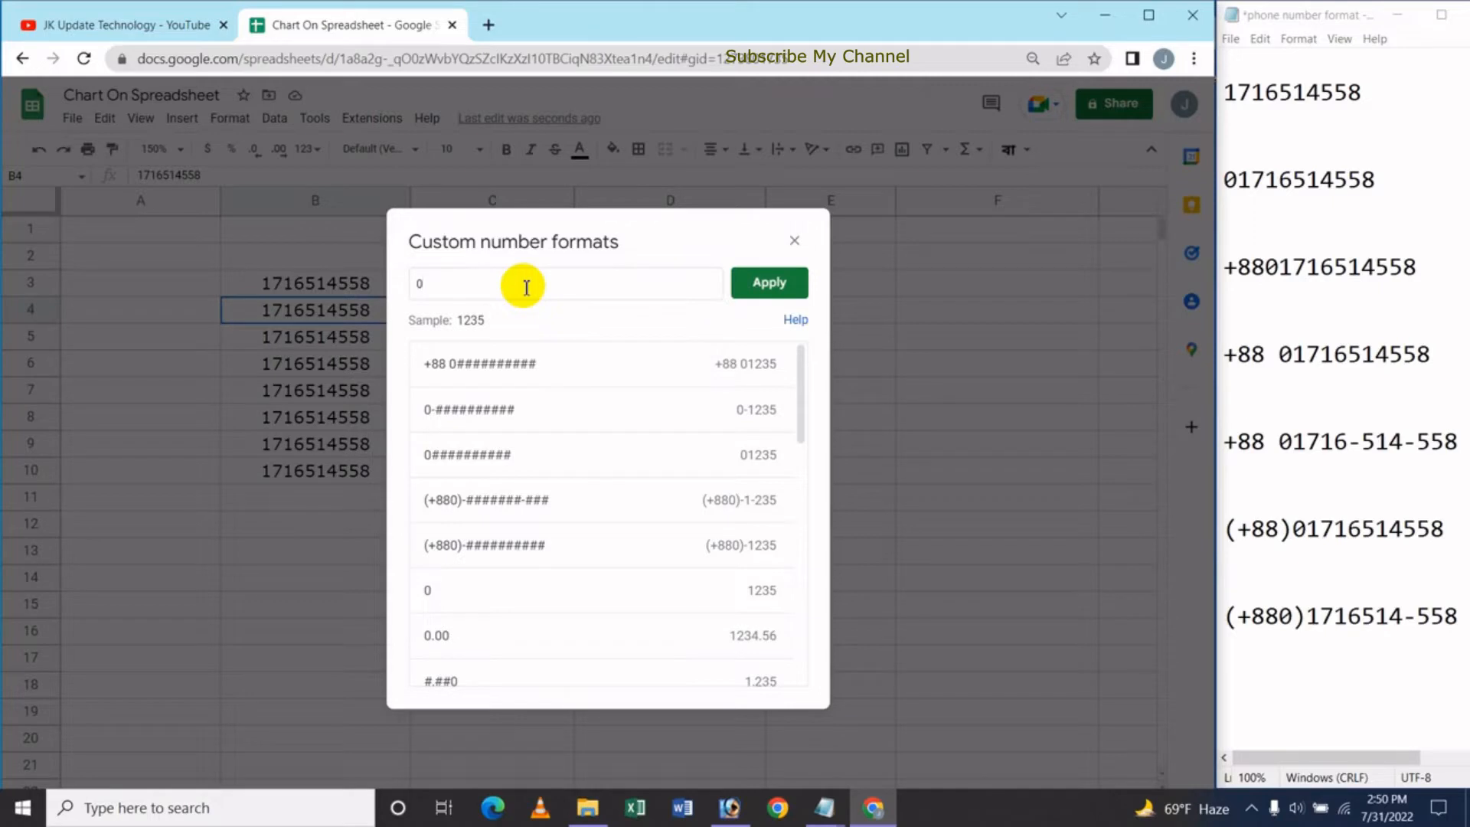
pyautogui.write('###')
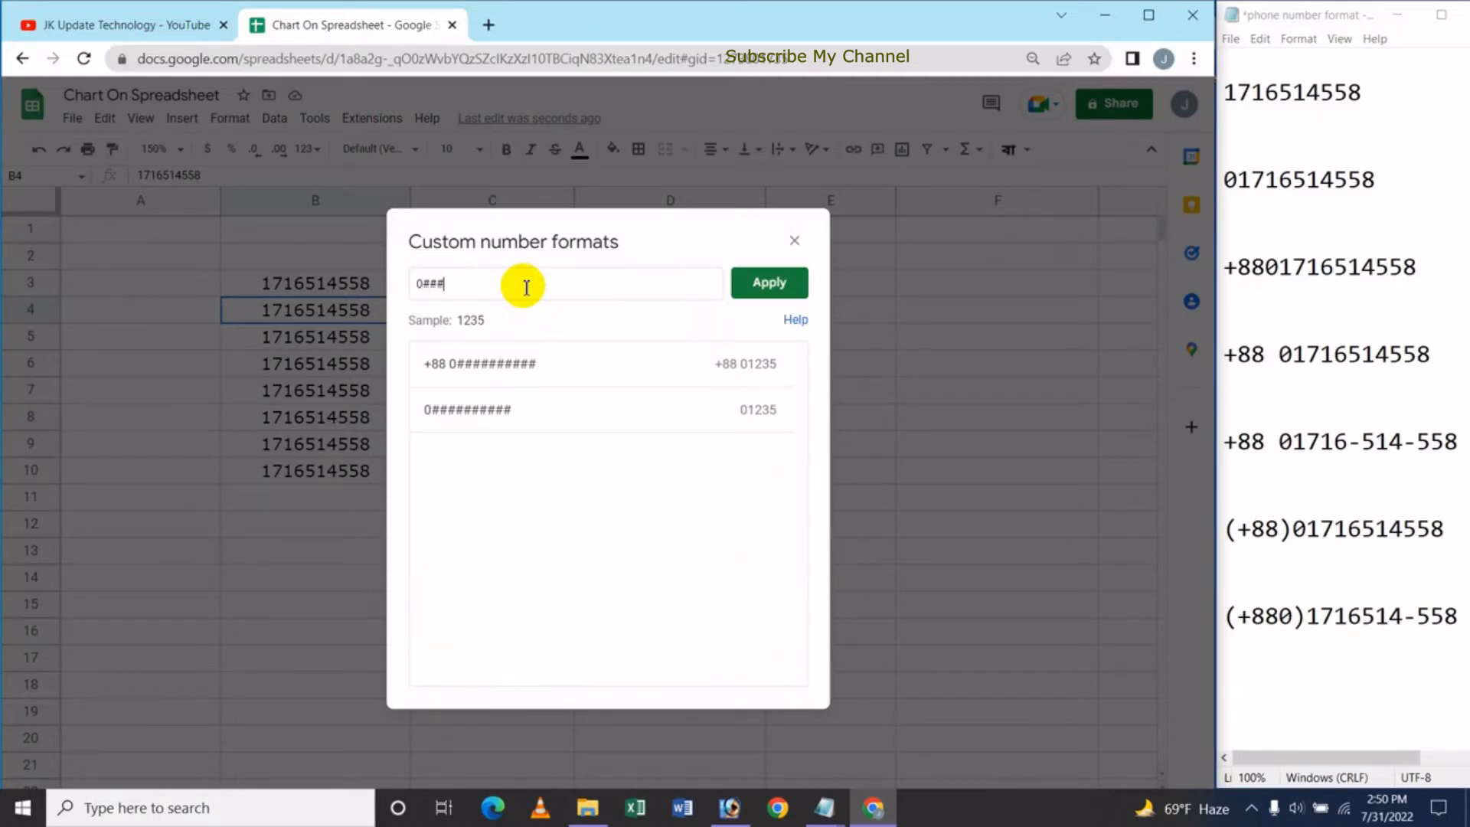
pyautogui.write('#######')
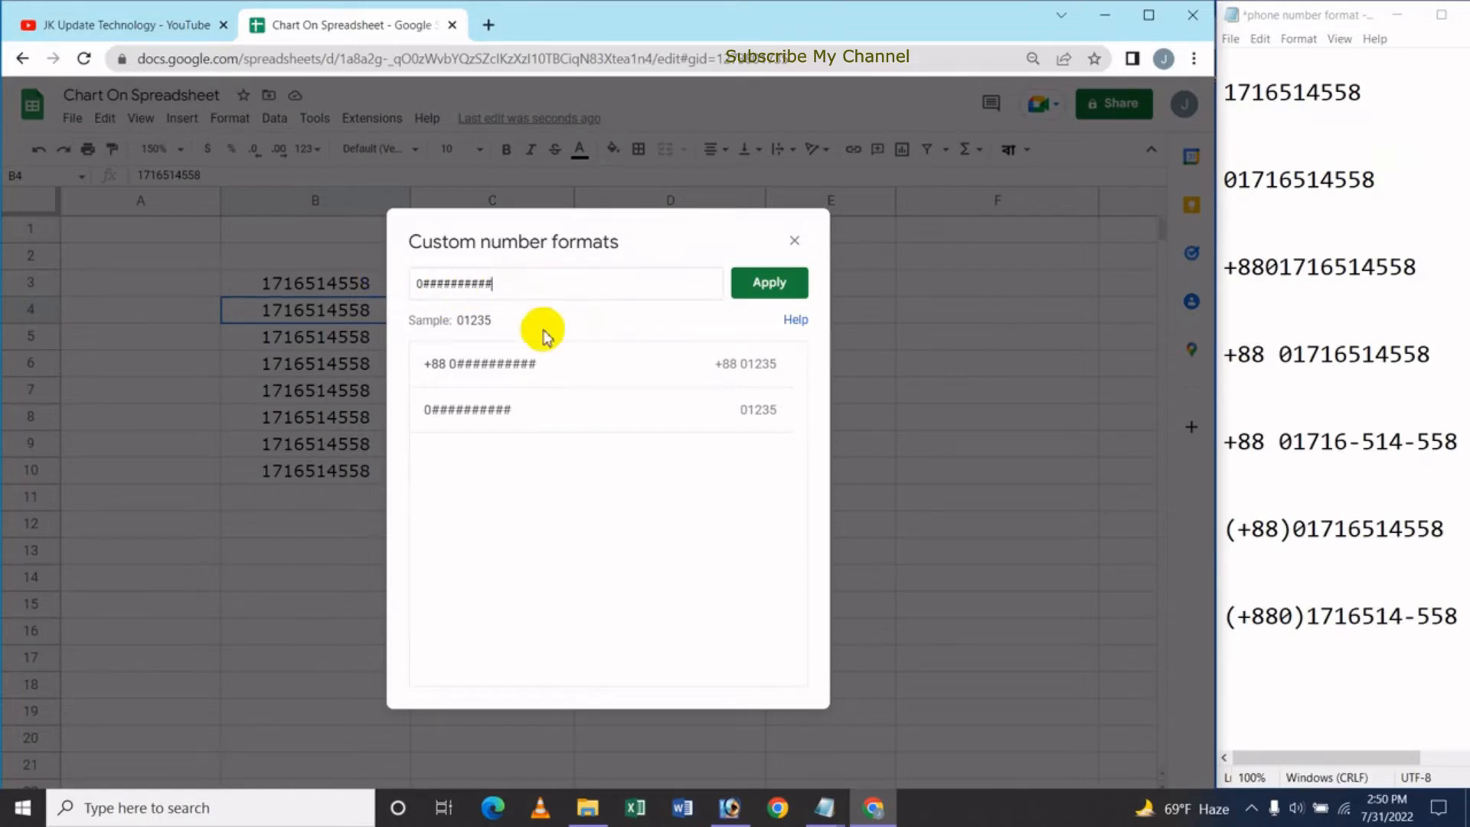
pyautogui.click(777, 287)
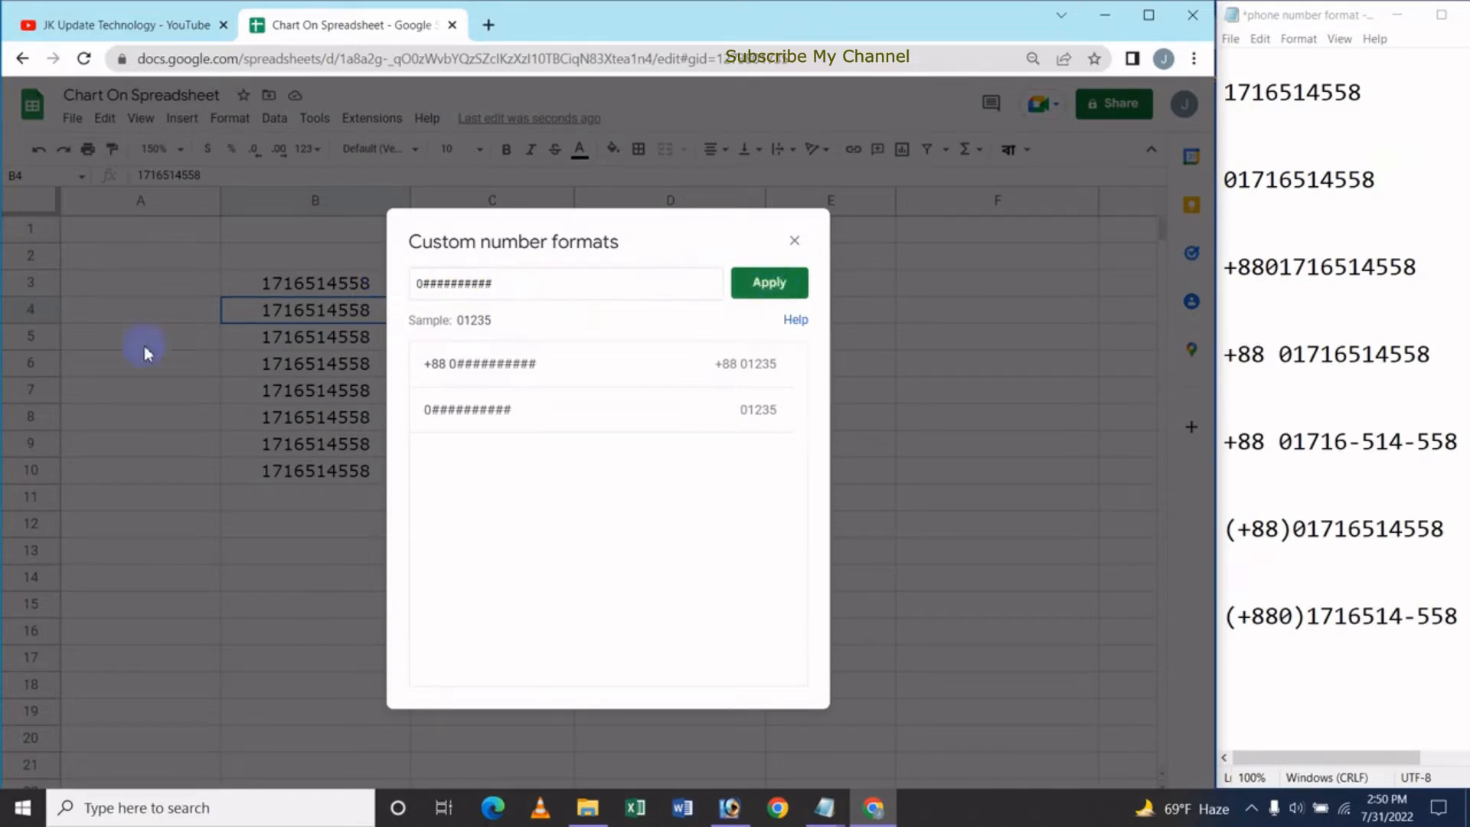
pyautogui.click(754, 289)
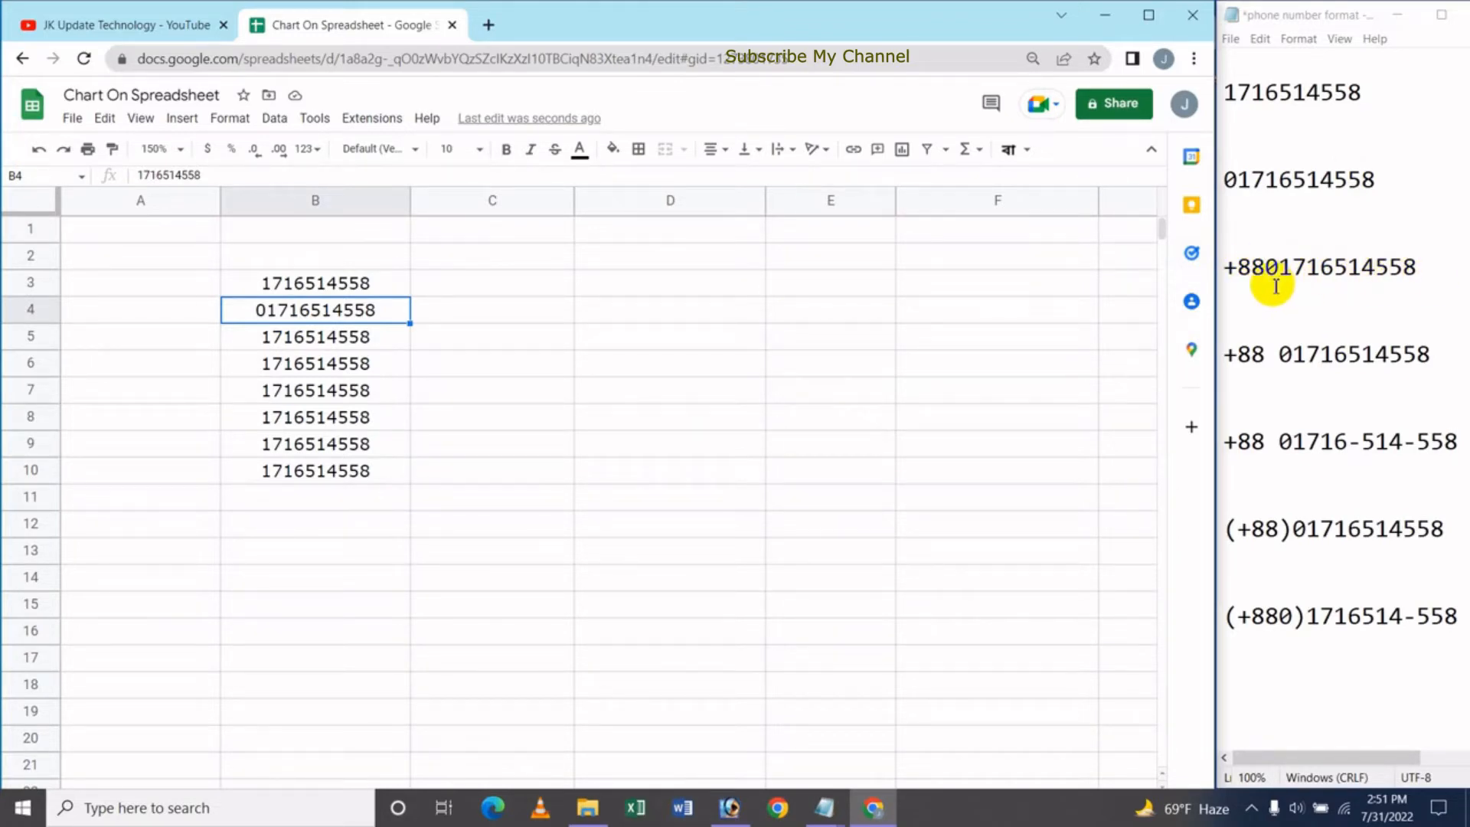
# Select B5 and reopen the custom number format editor from the 123 formats list
pyautogui.click(325, 341)
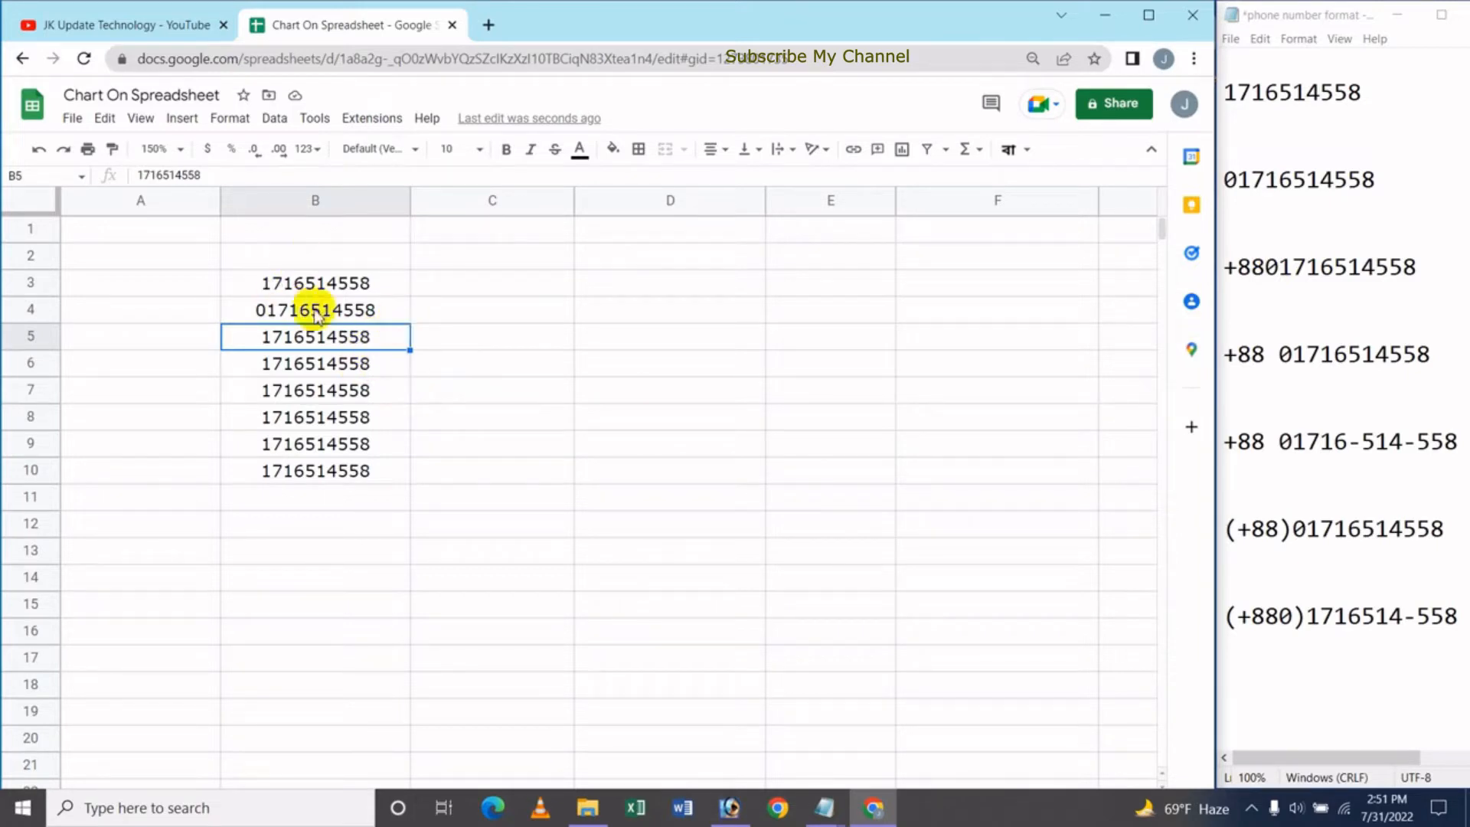
pyautogui.click(243, 125)
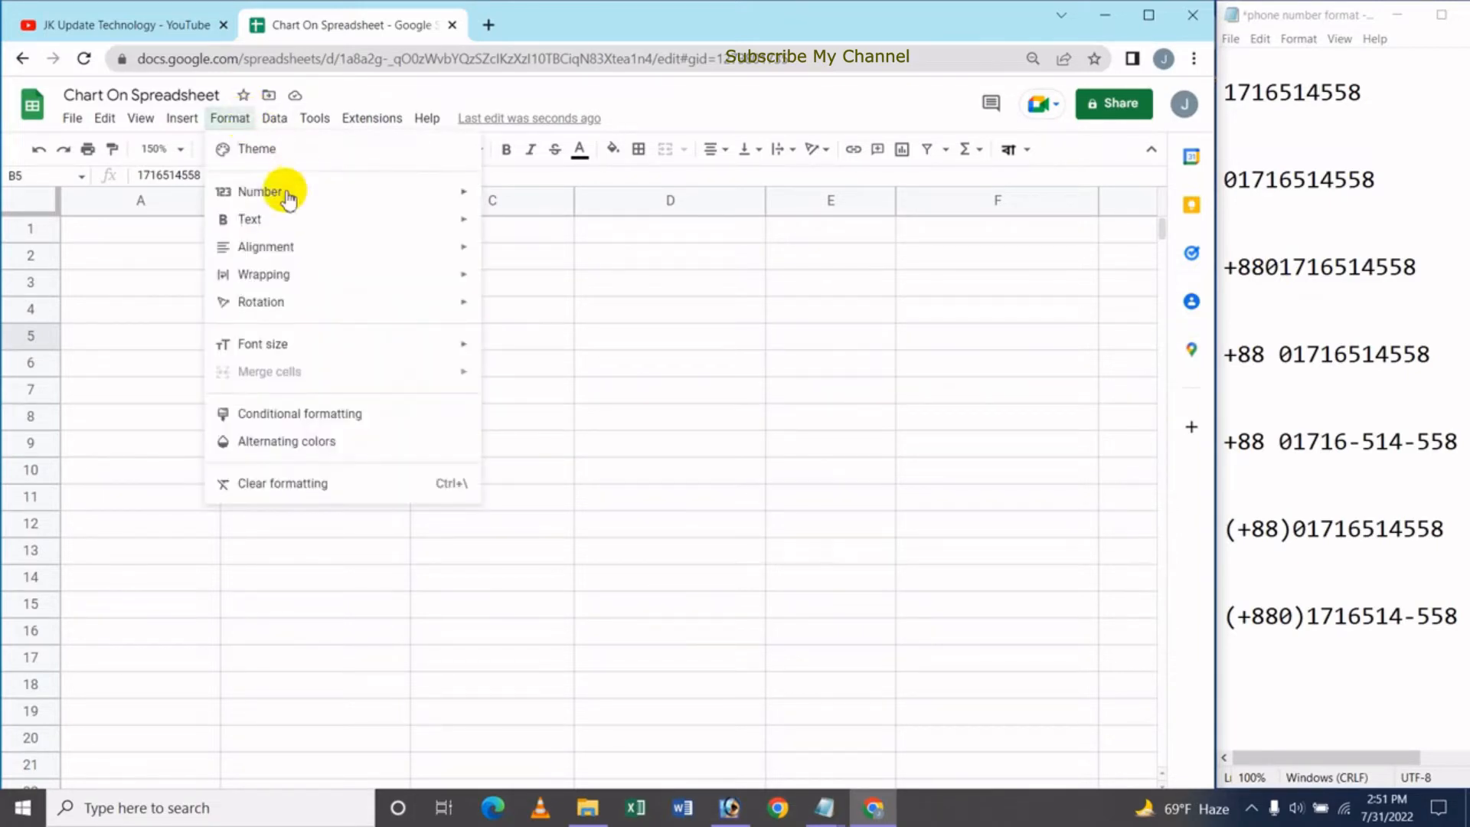
pyautogui.moveTo(286, 194)
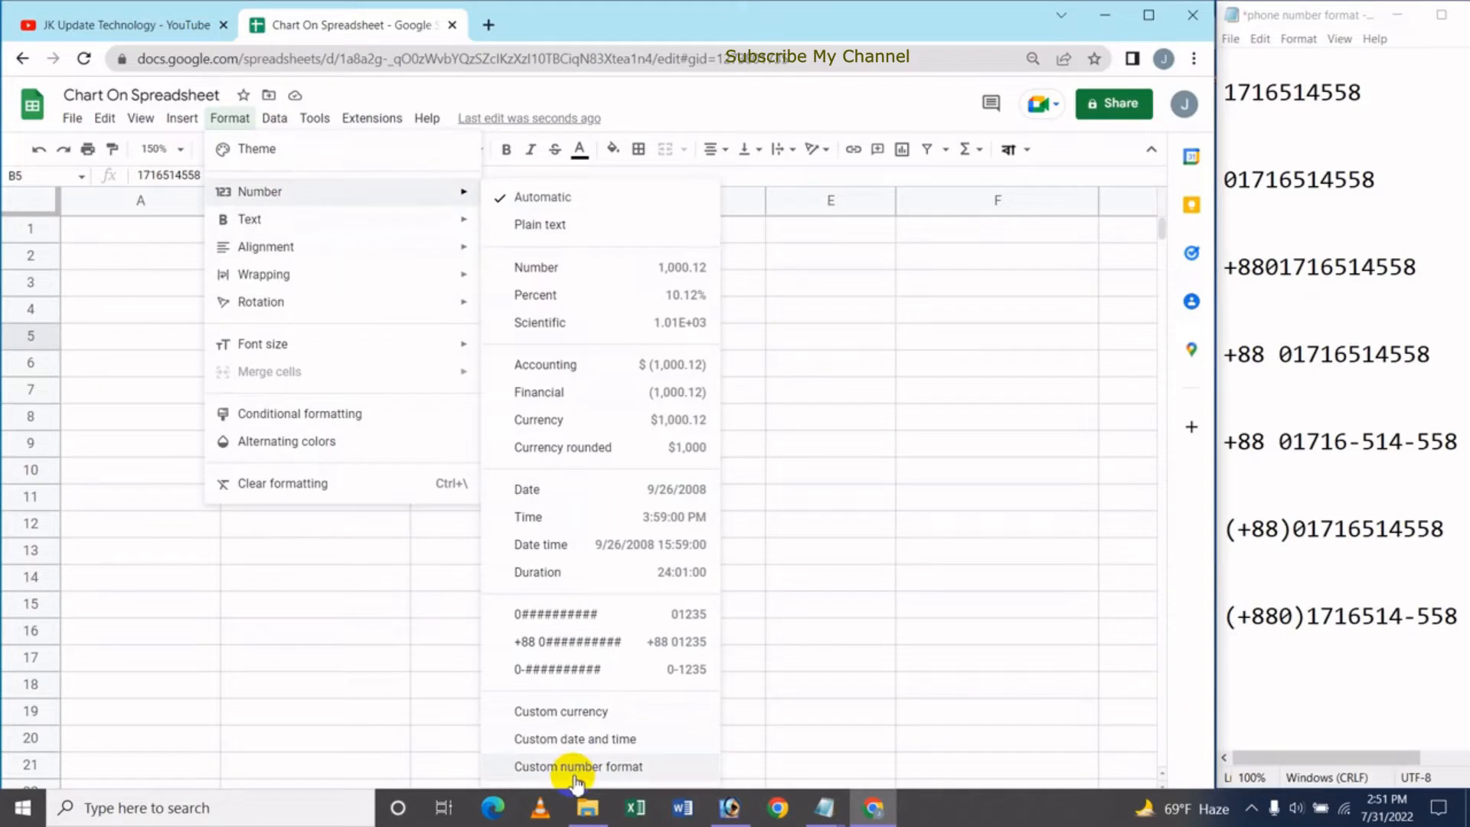
pyautogui.click(717, 108)
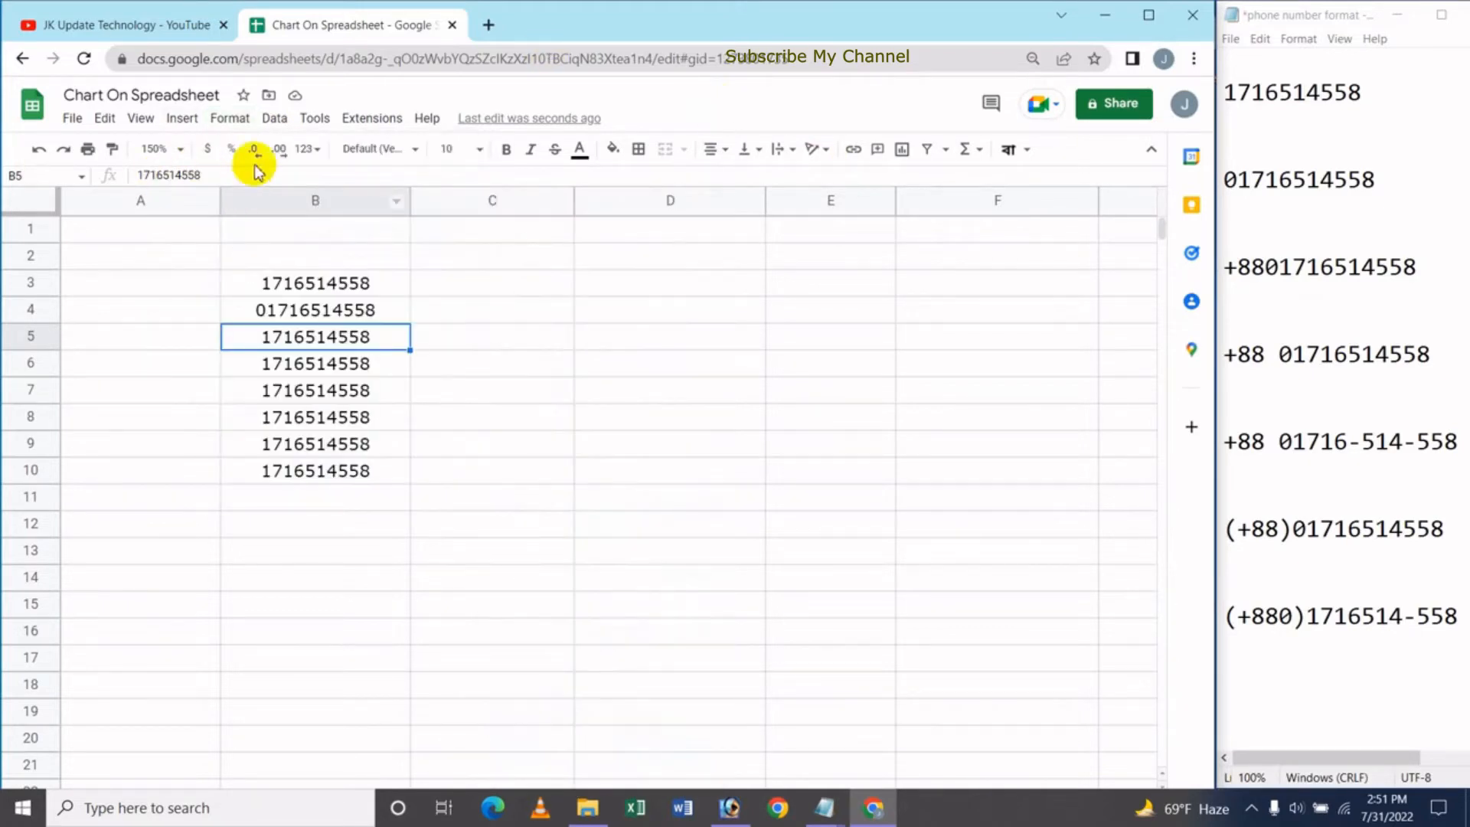
pyautogui.click(315, 150)
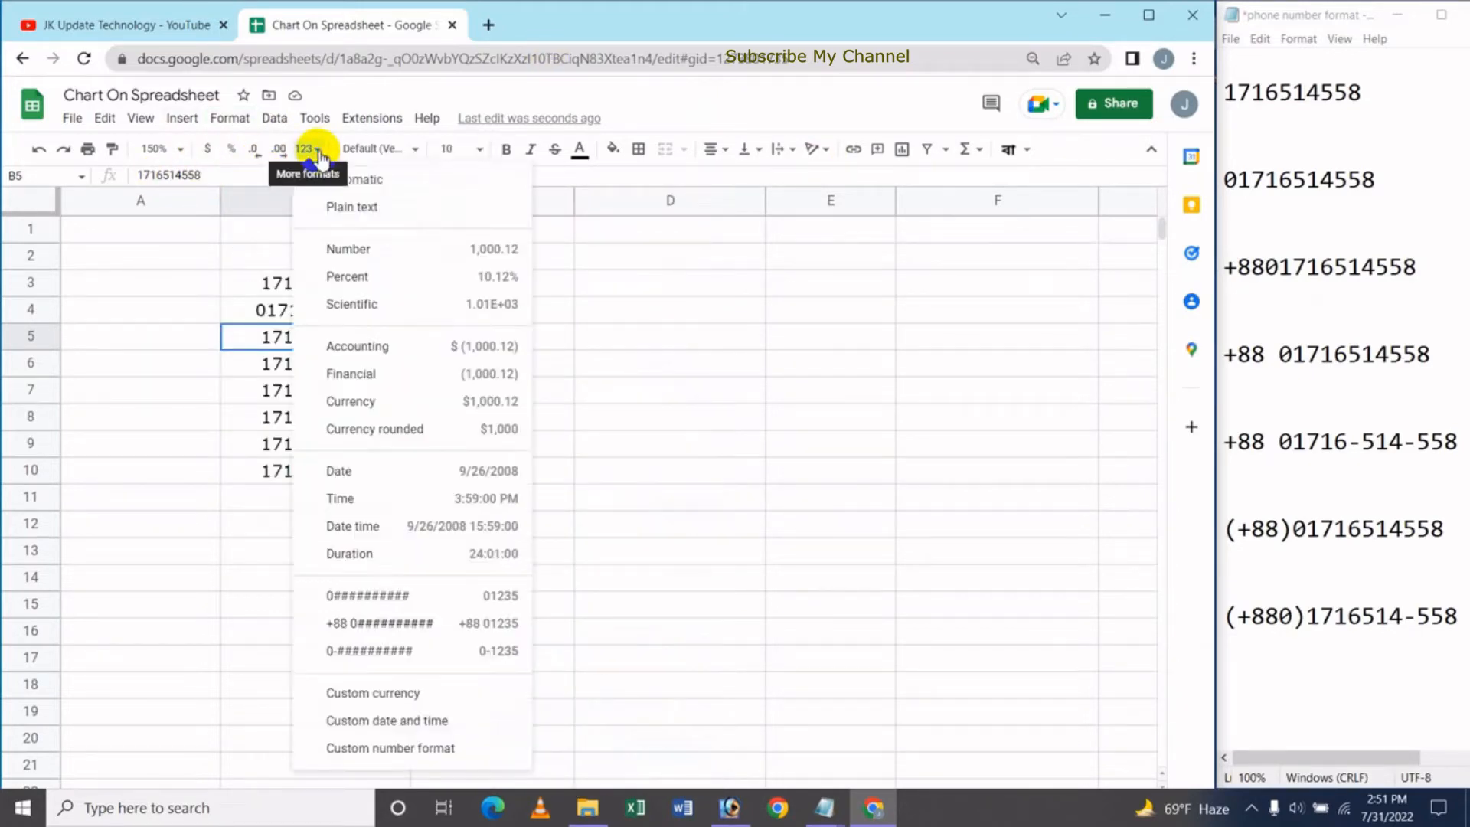
pyautogui.click(400, 754)
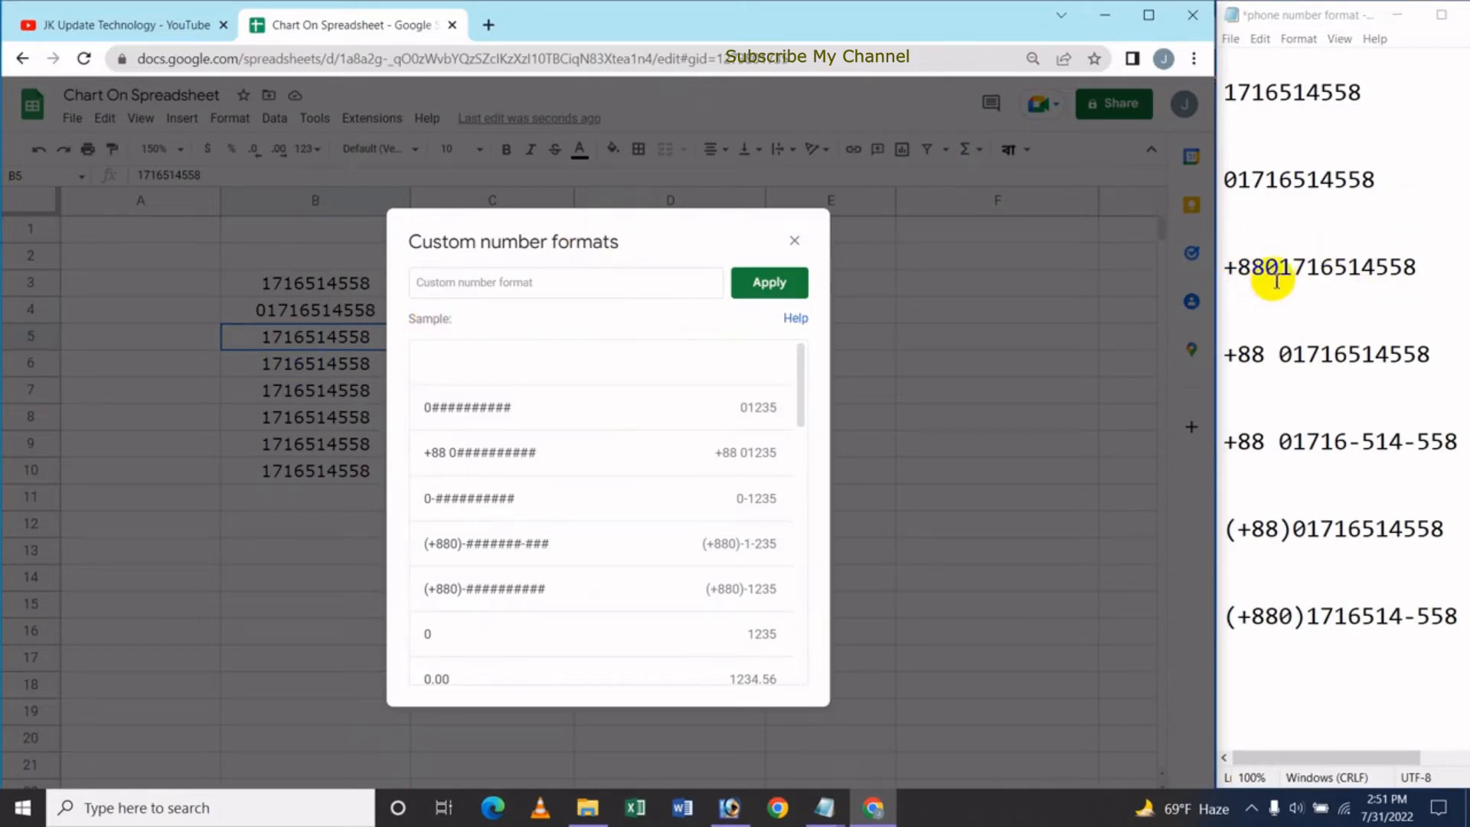
pyautogui.click(449, 287)
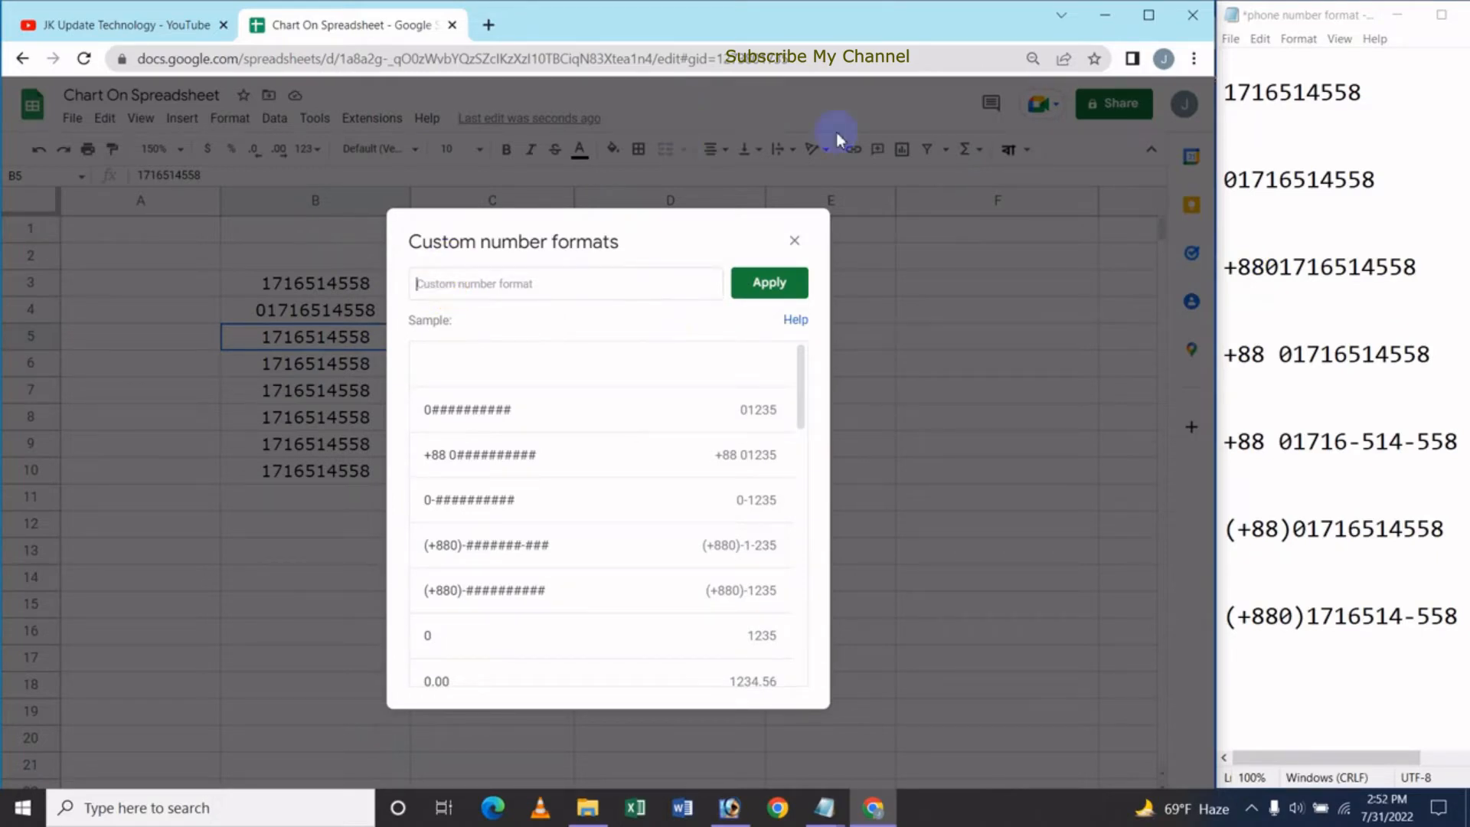
pyautogui.write('+')
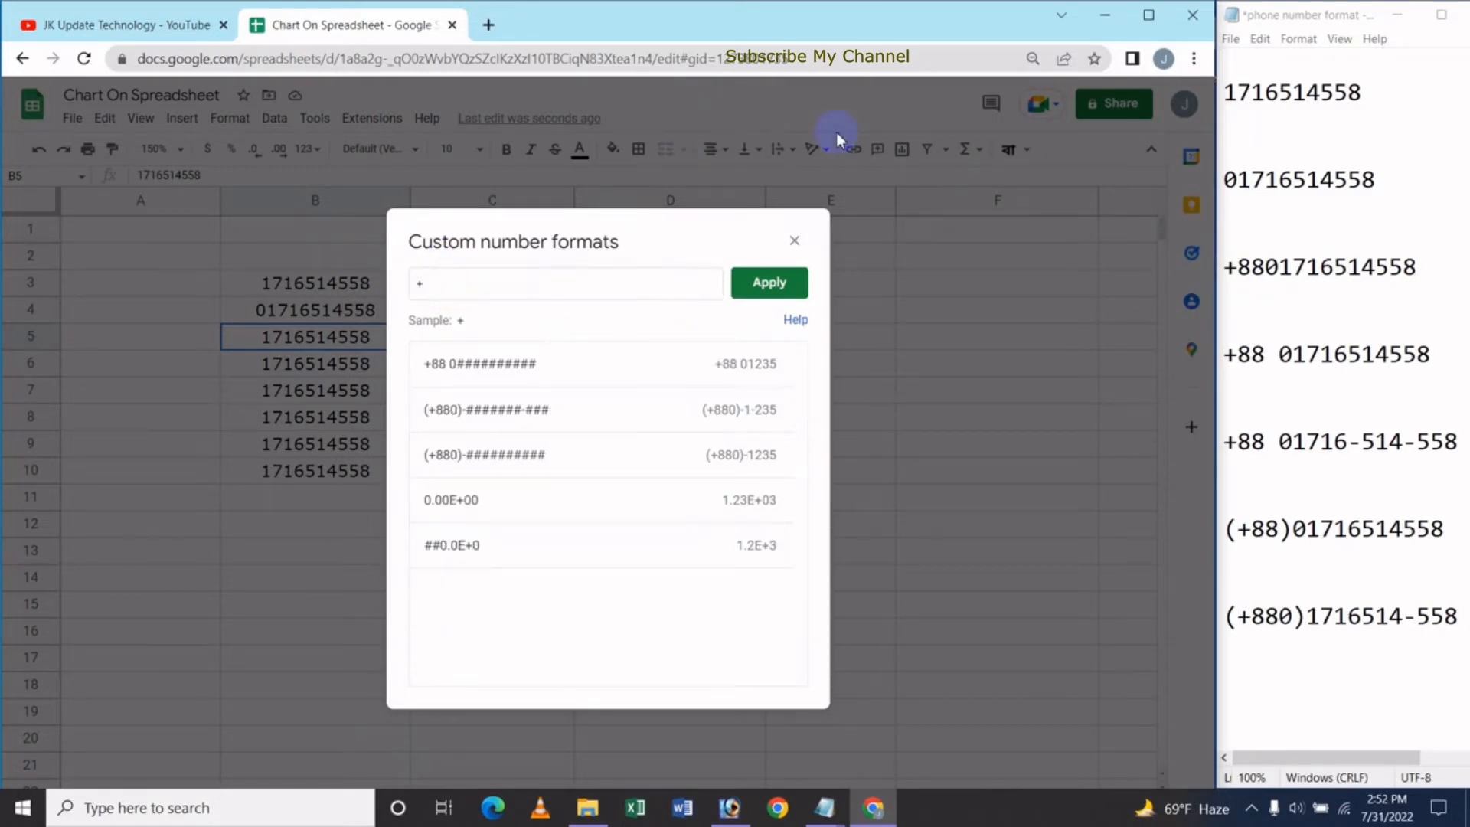
pyautogui.write('880')
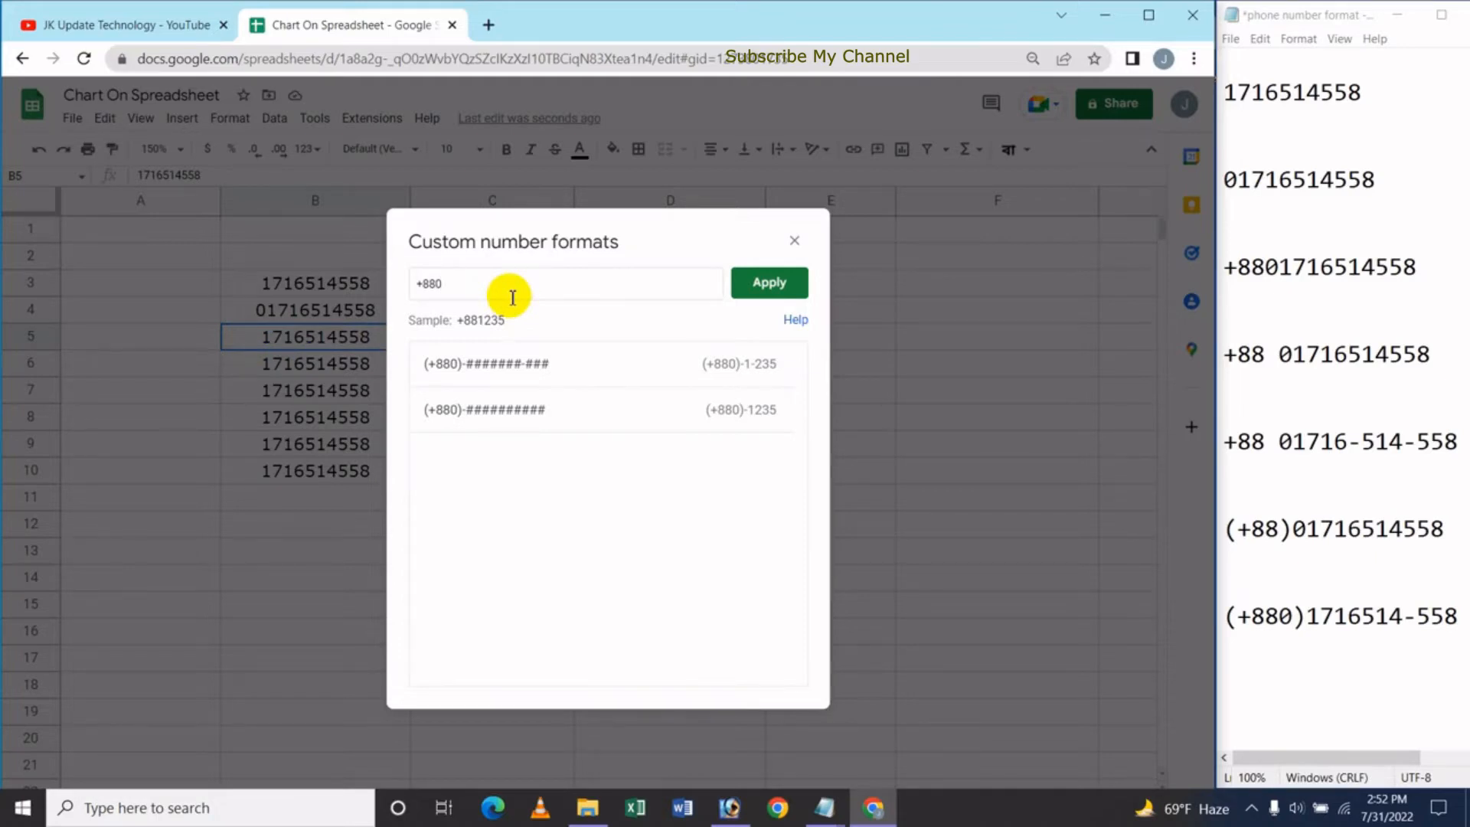
pyautogui.write('##########')
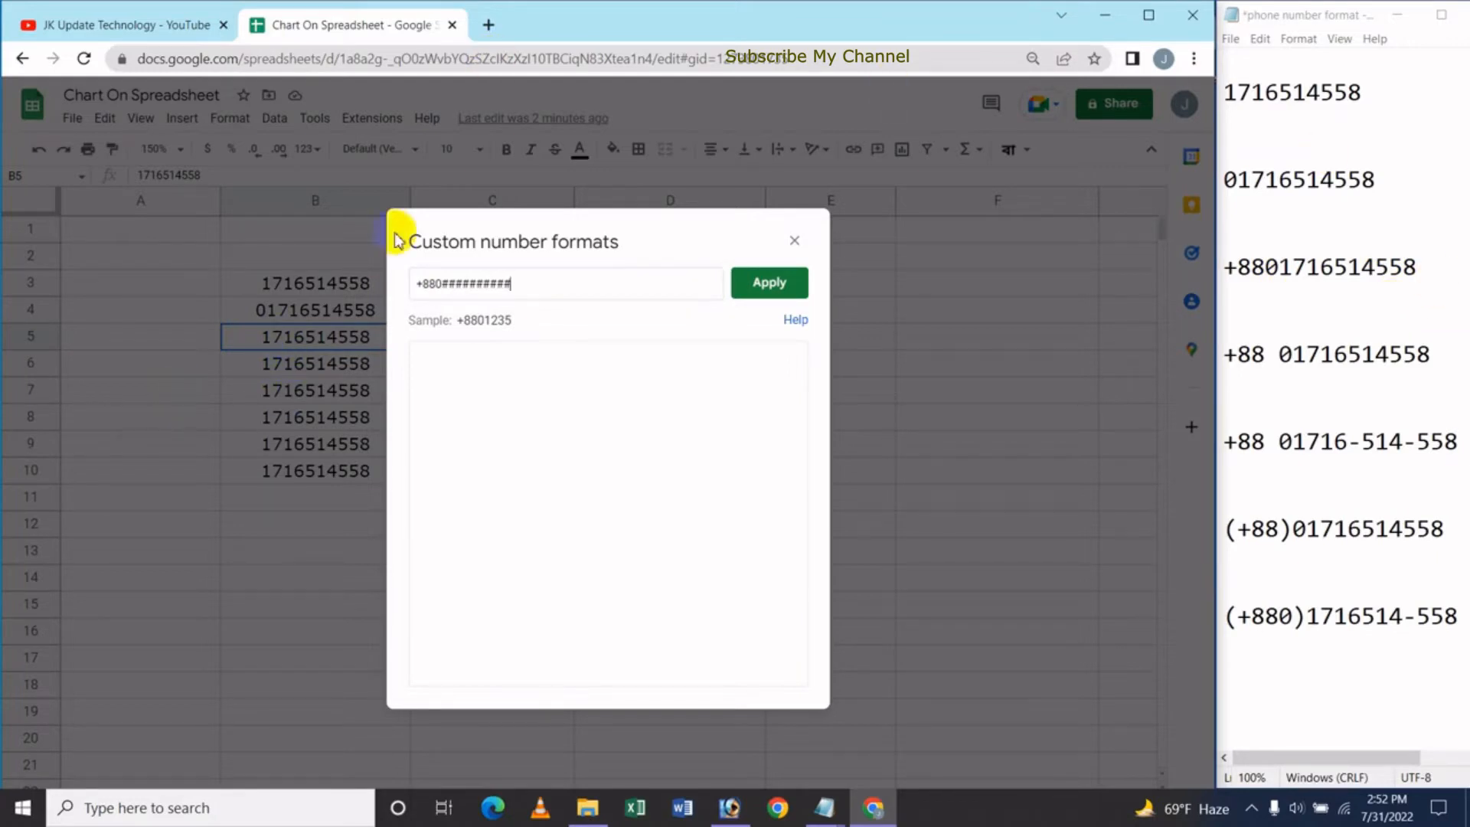
pyautogui.click(770, 287)
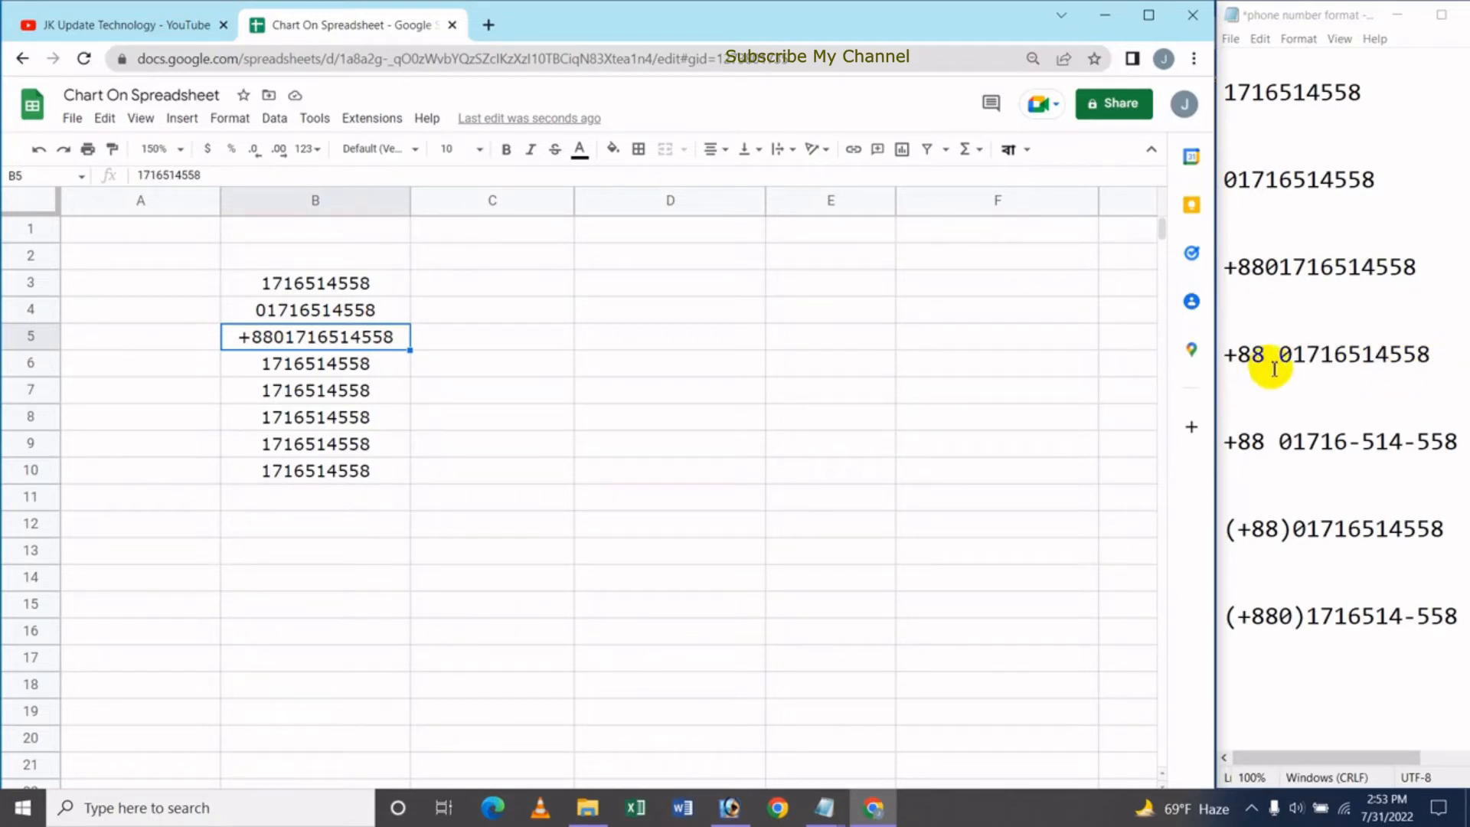
pyautogui.click(347, 376)
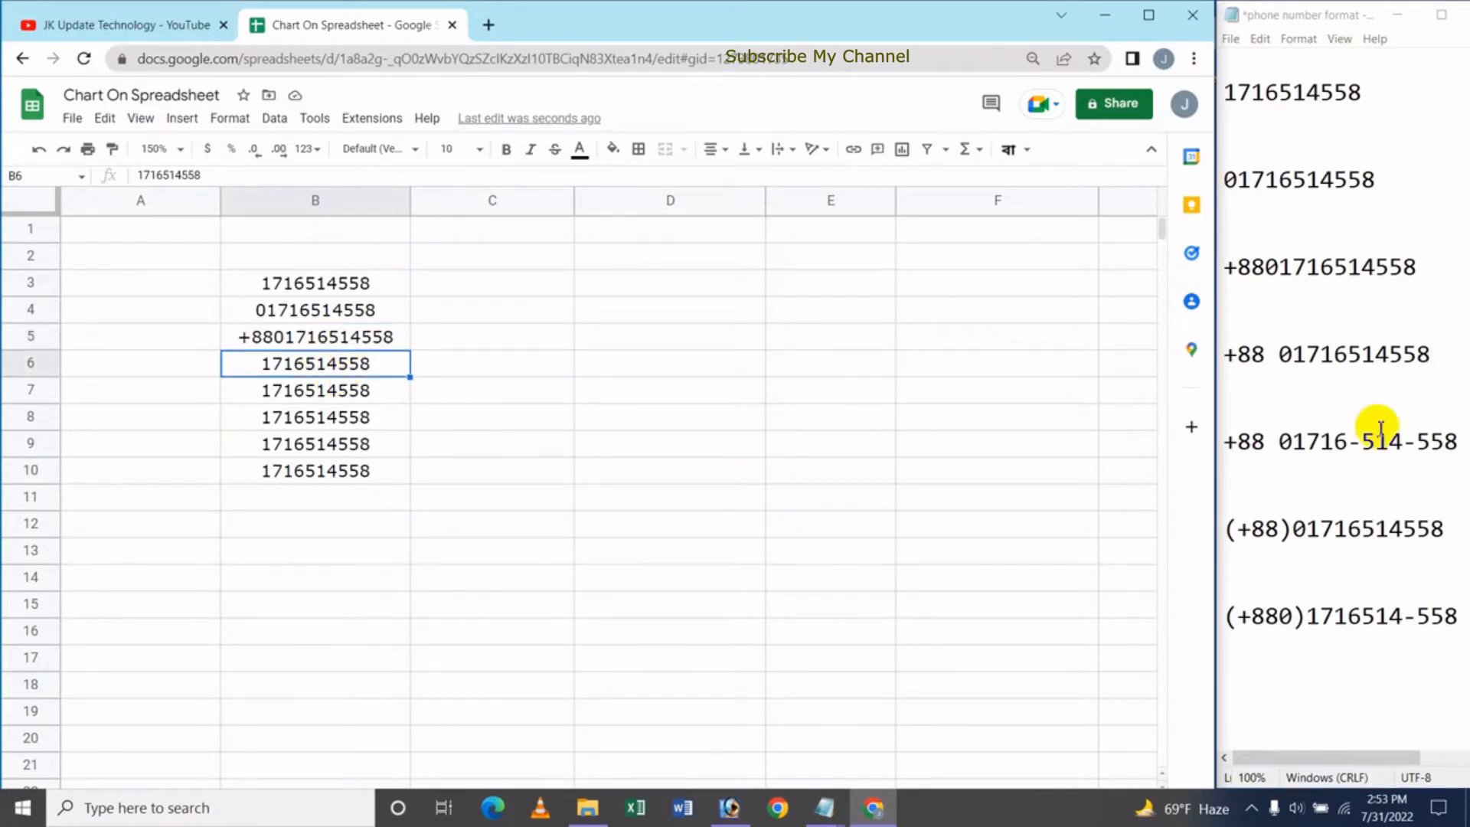
pyautogui.click(308, 149)
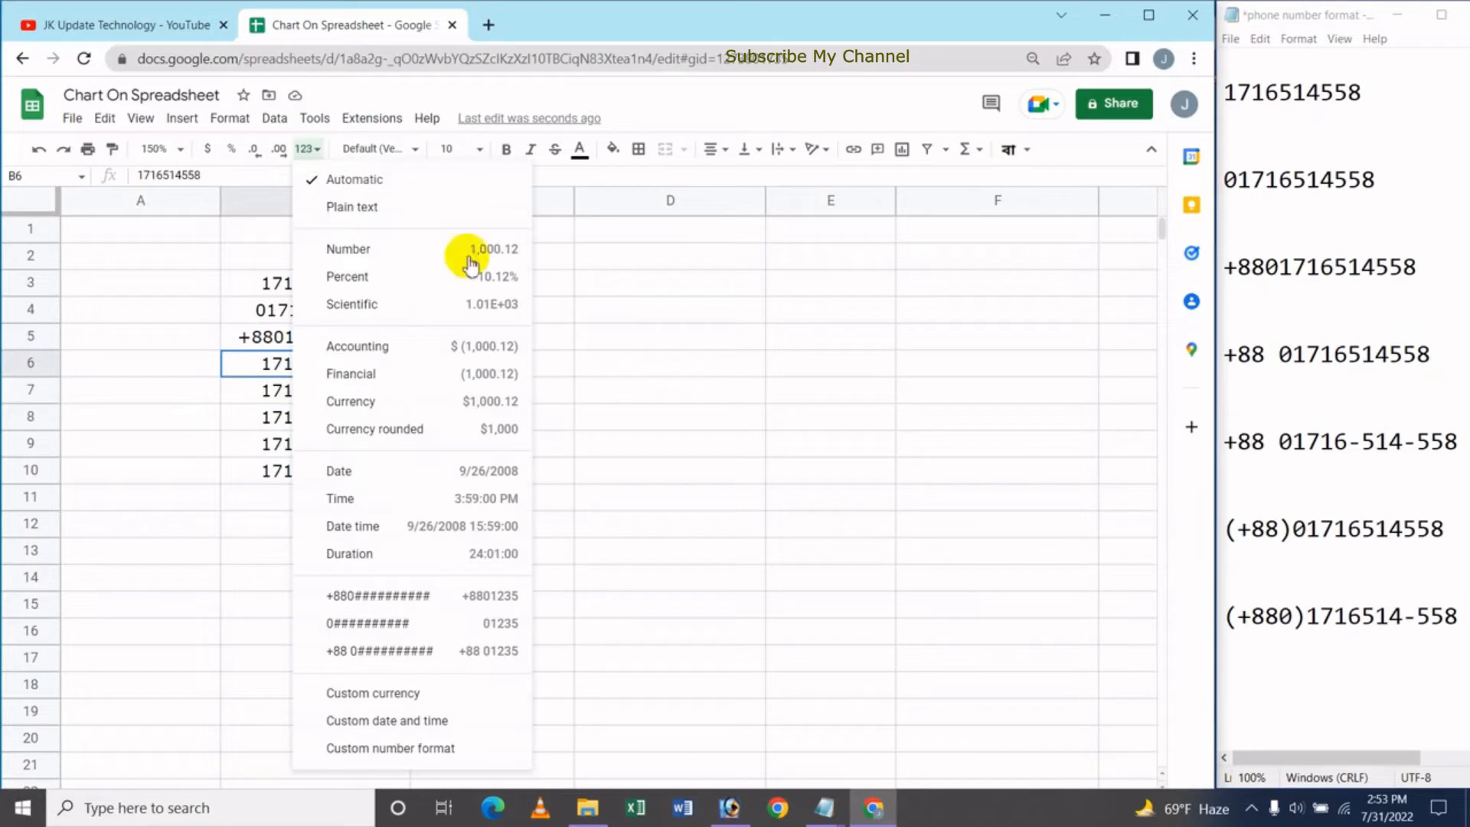
pyautogui.click(417, 750)
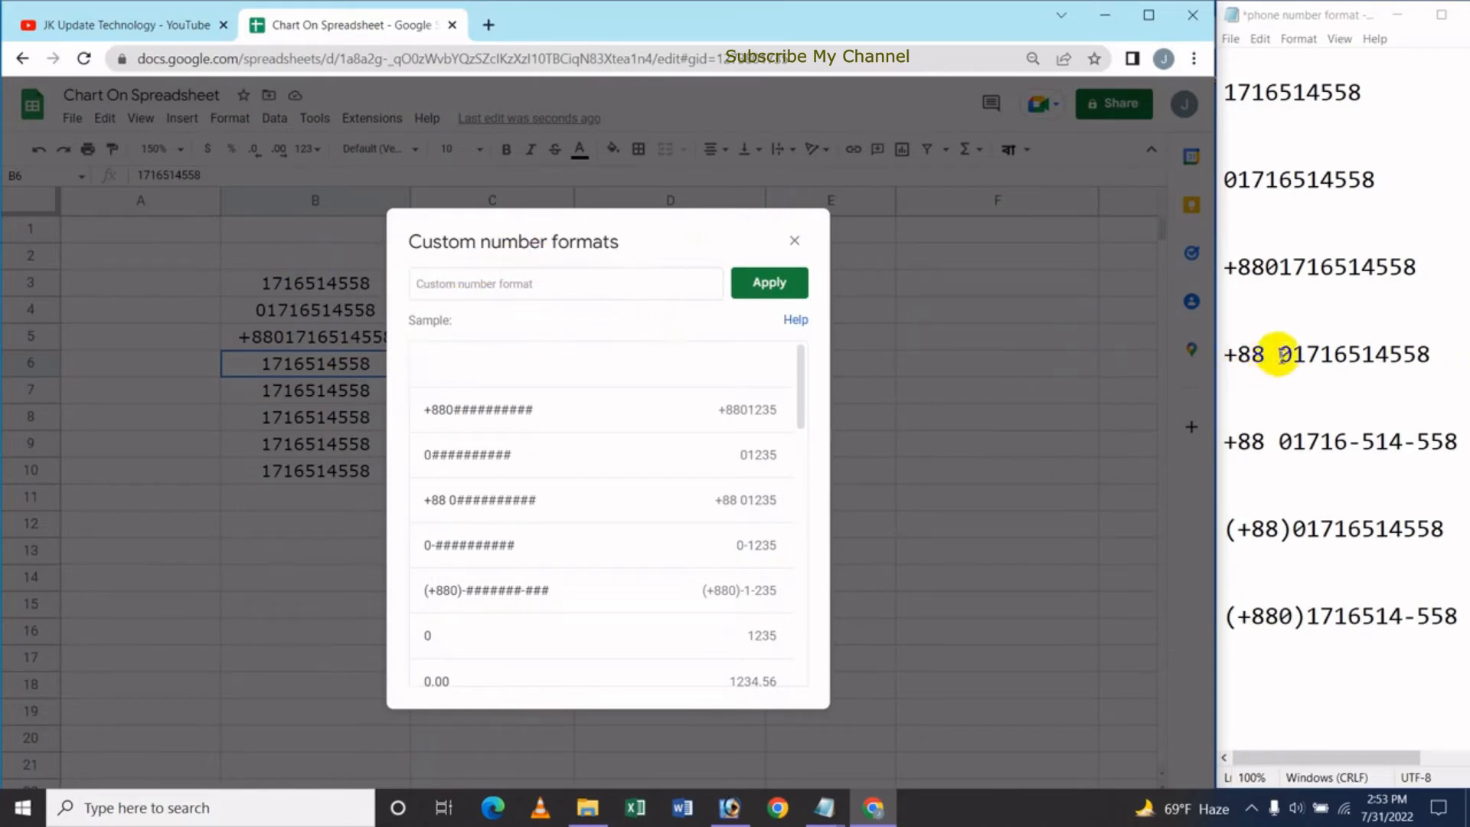
pyautogui.write('+')
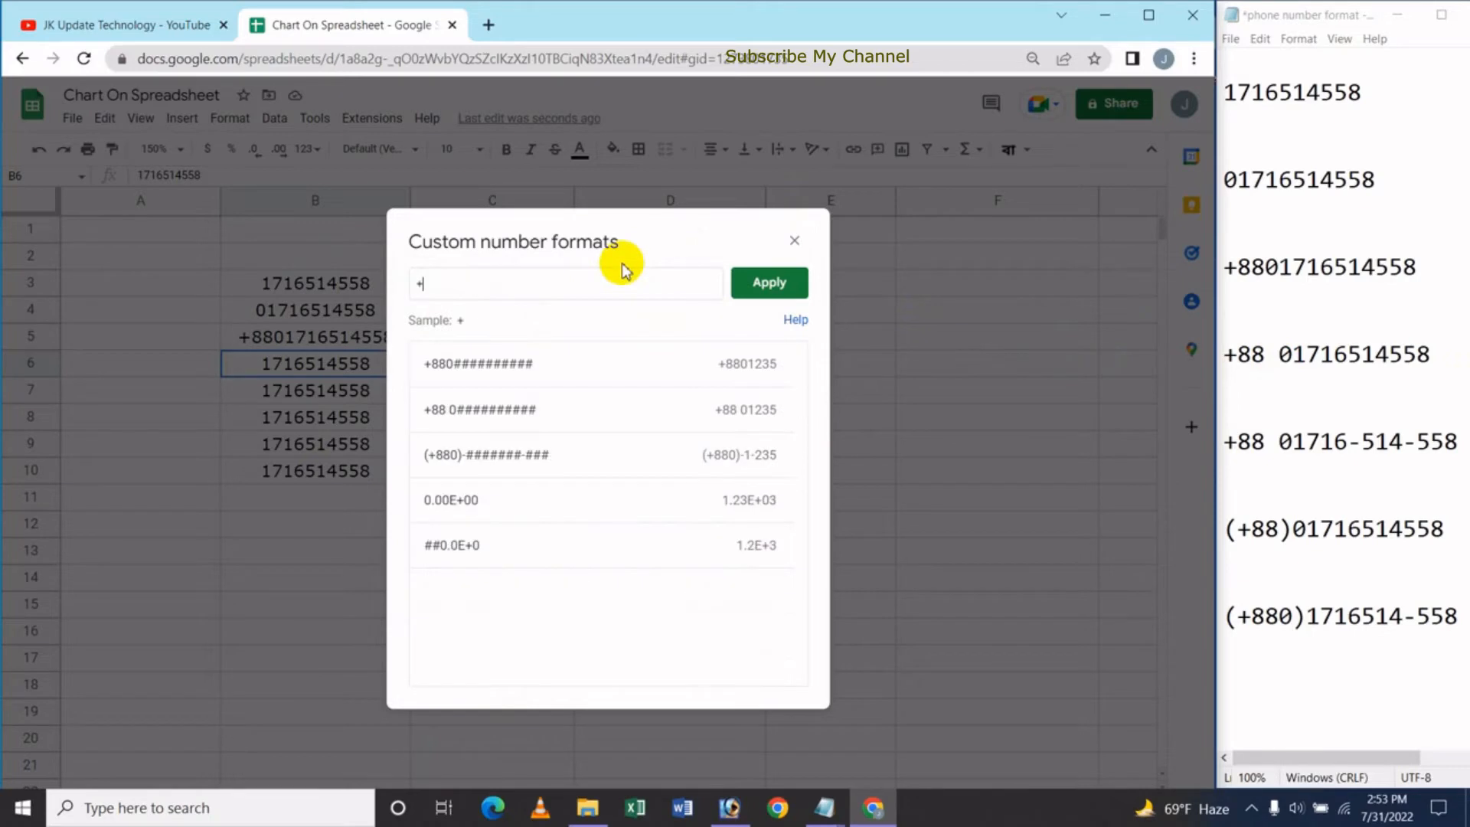
pyautogui.write('88')
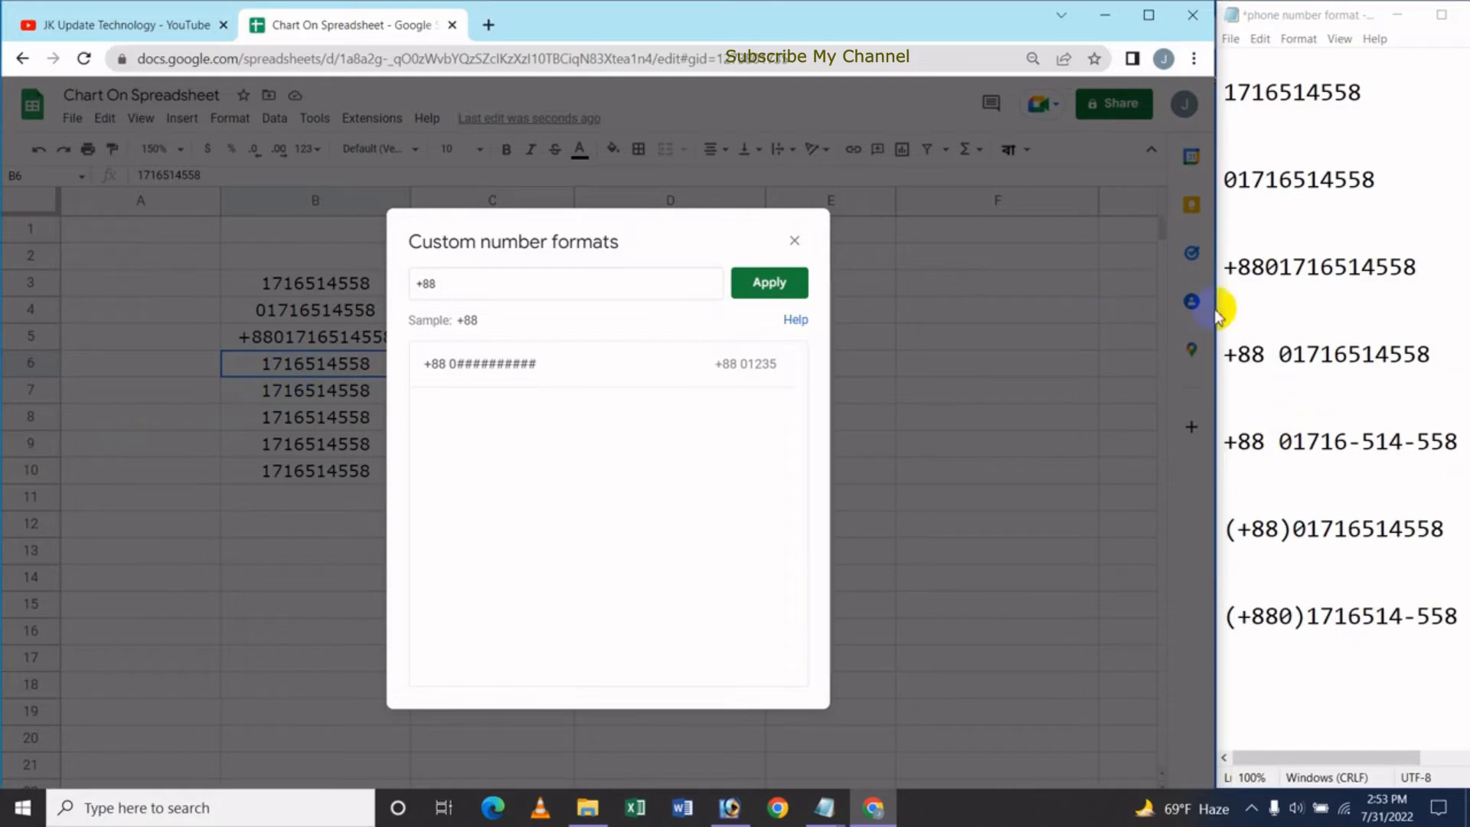
pyautogui.click(464, 296)
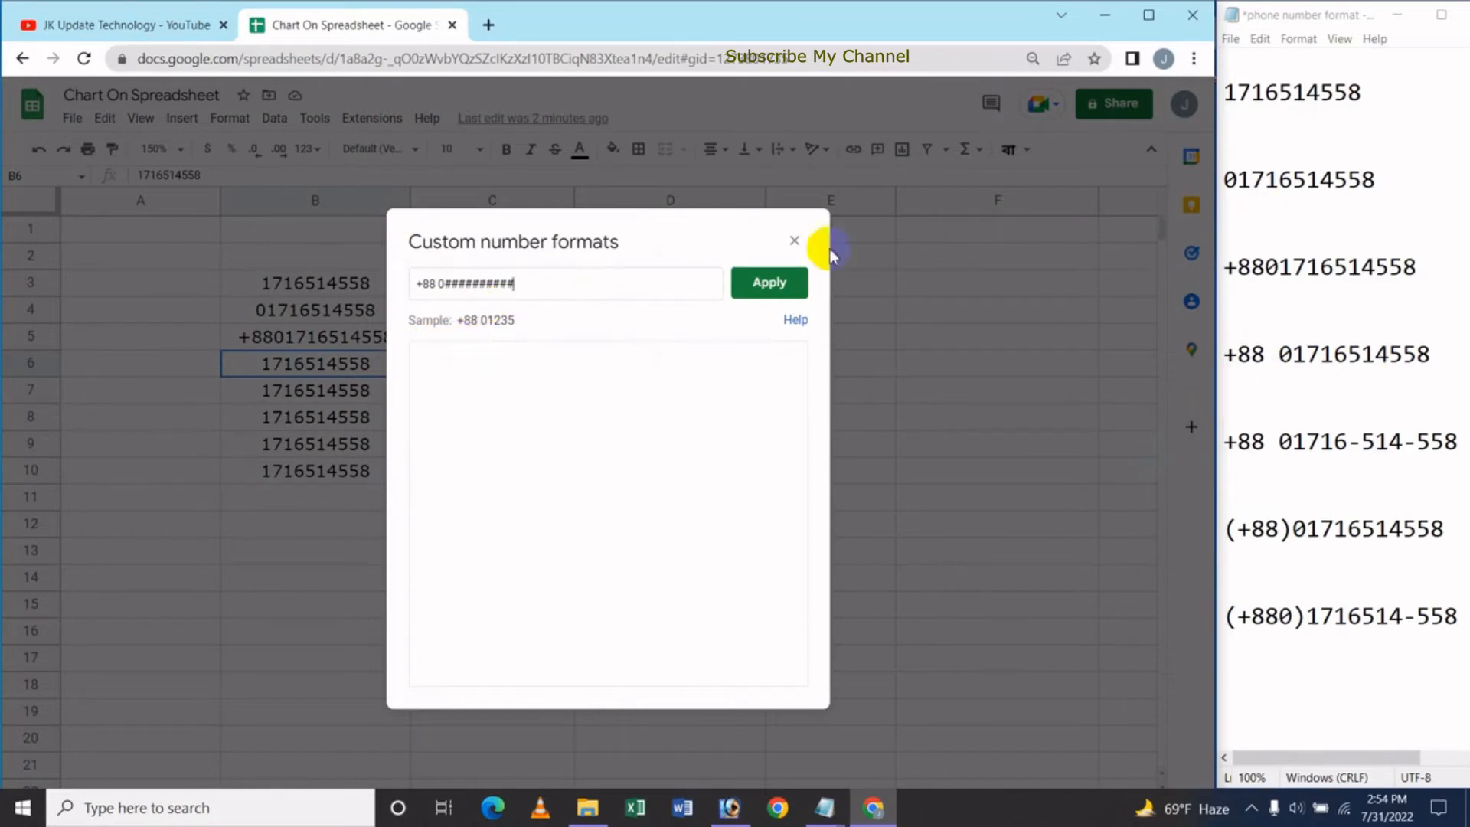
pyautogui.click(777, 287)
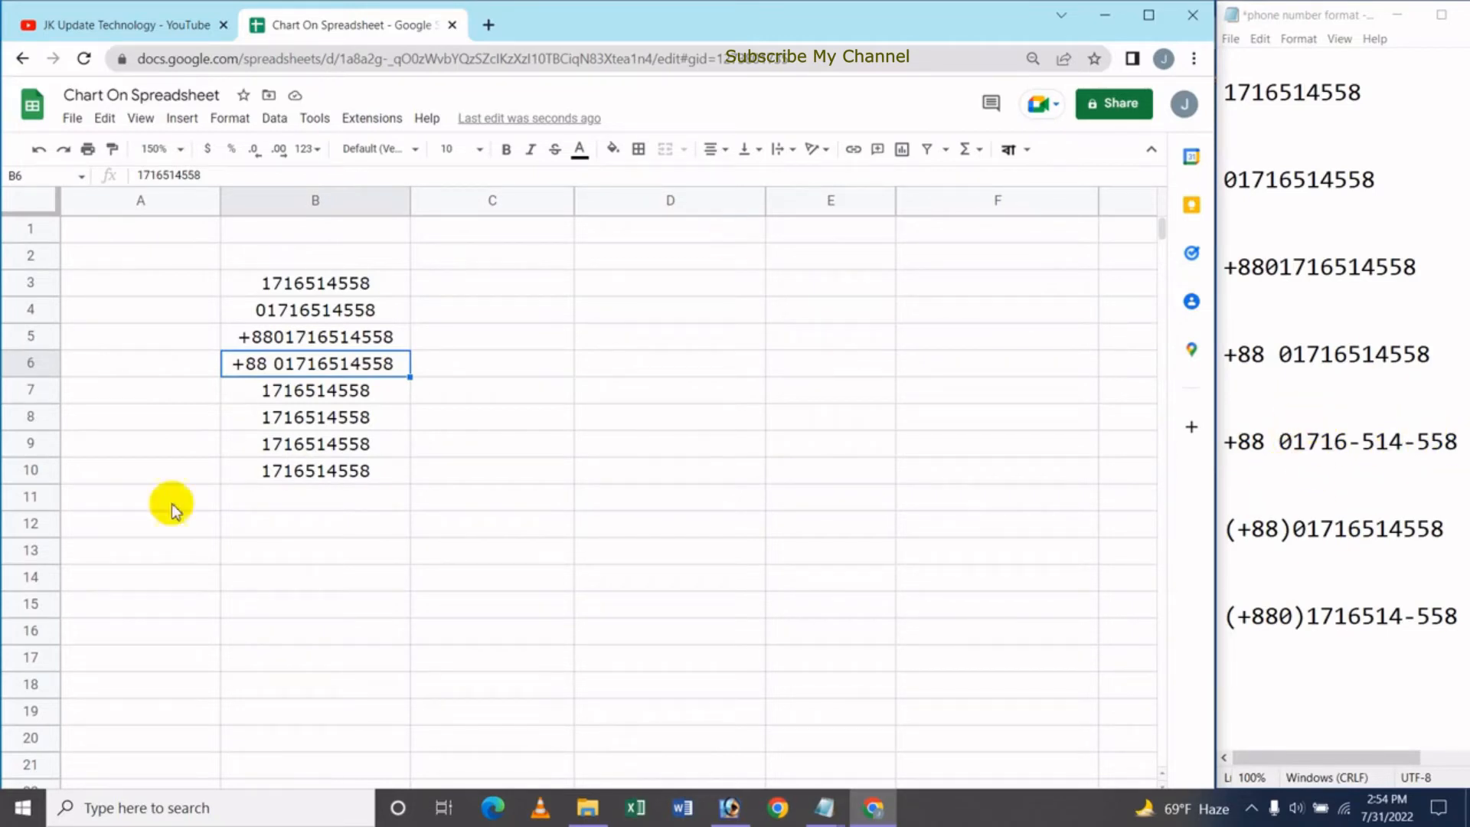
# Select B7, open the custom format editor, and begin the dashed pattern with +88
pyautogui.click(328, 396)
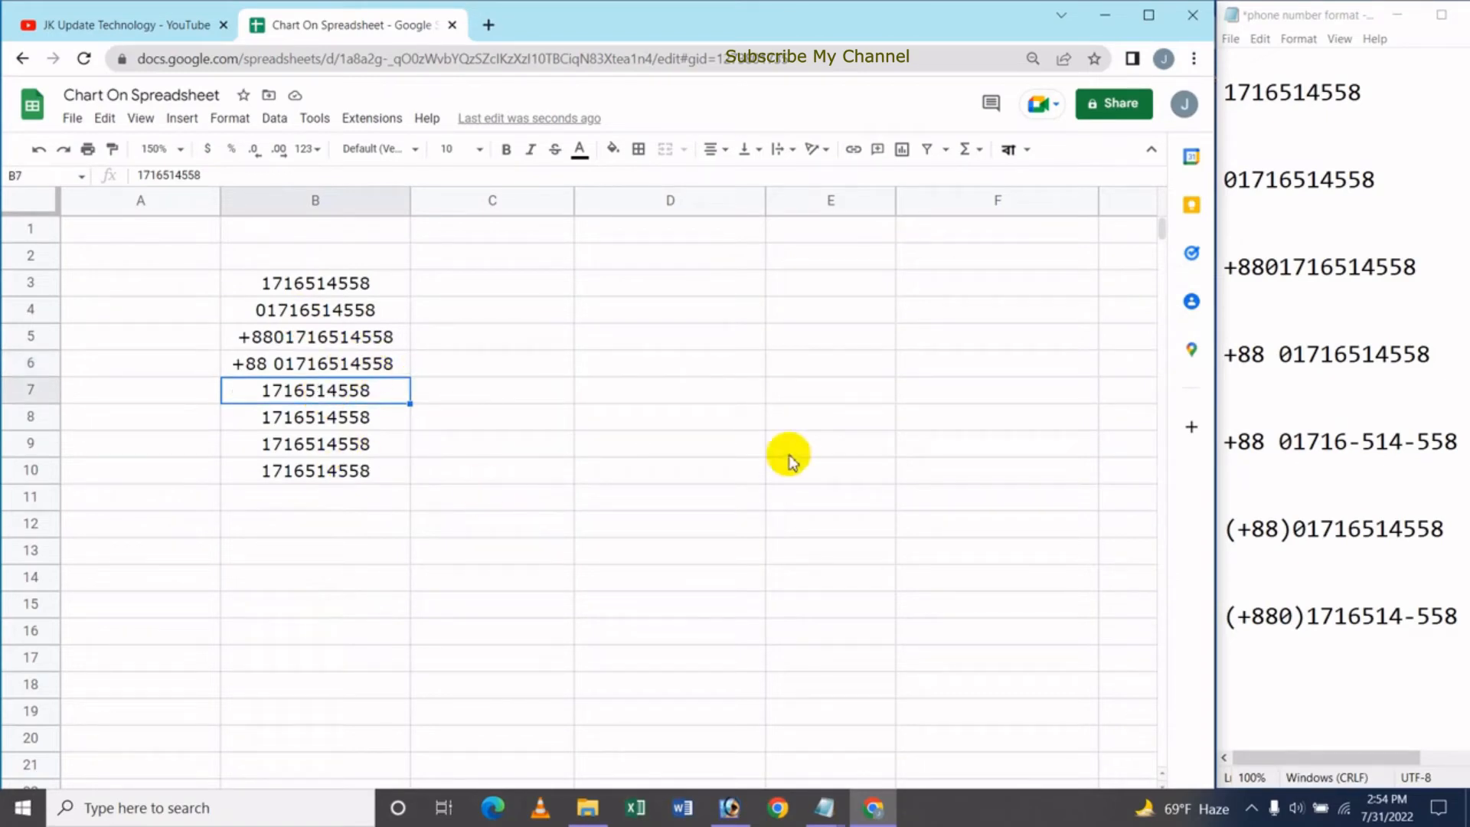
pyautogui.click(307, 149)
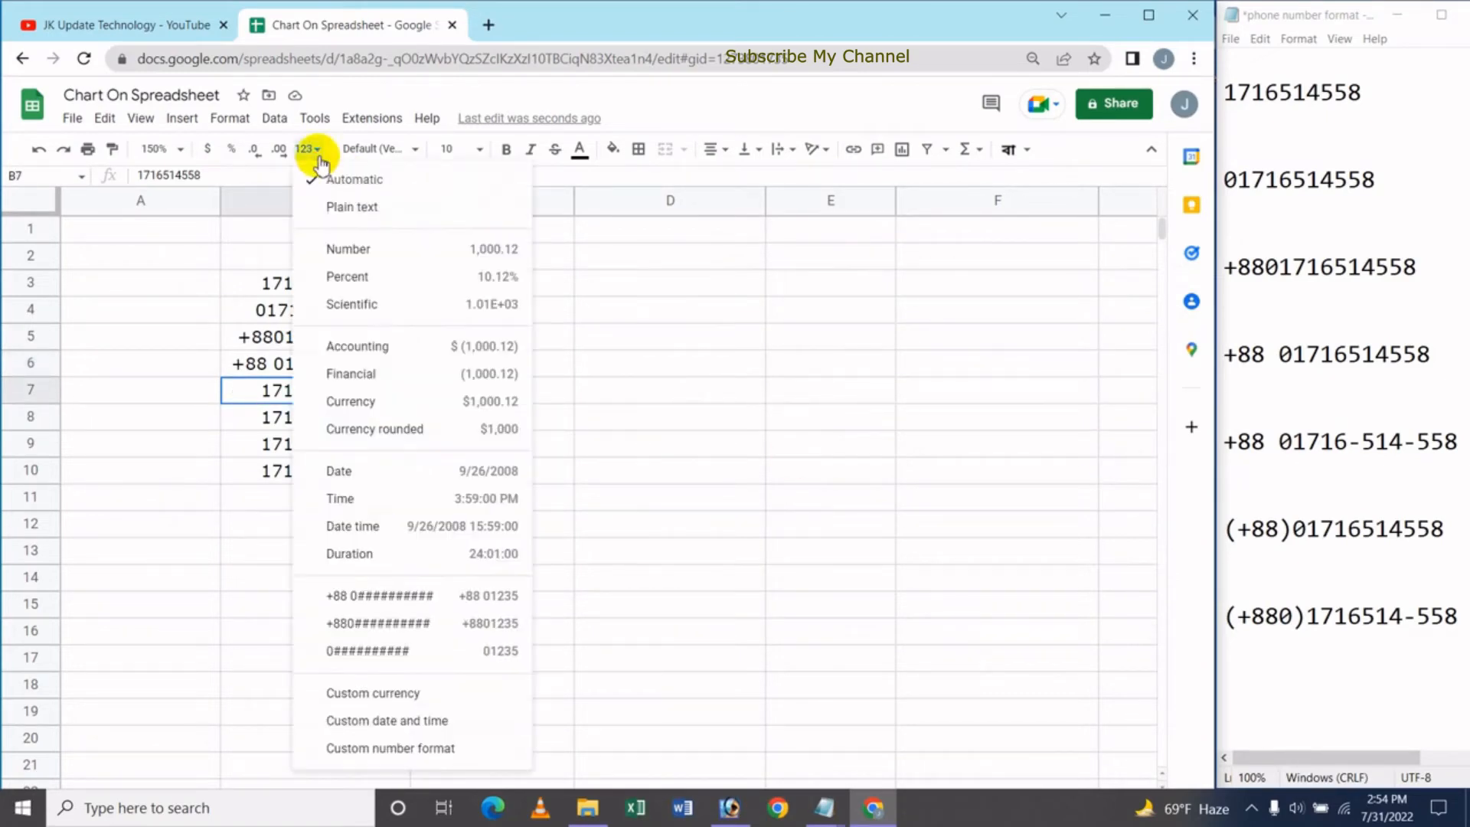
pyautogui.click(429, 749)
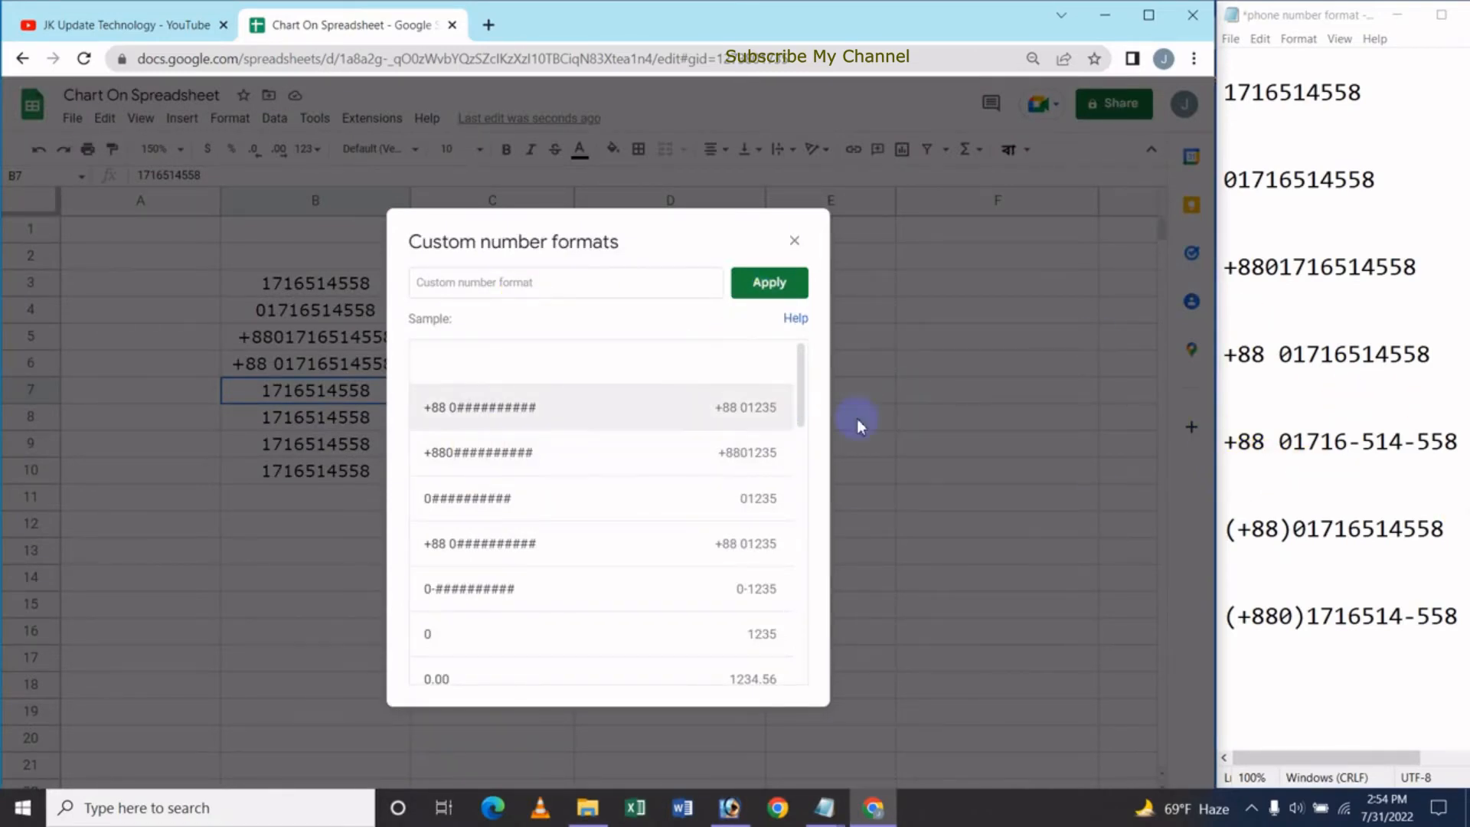
pyautogui.click(497, 287)
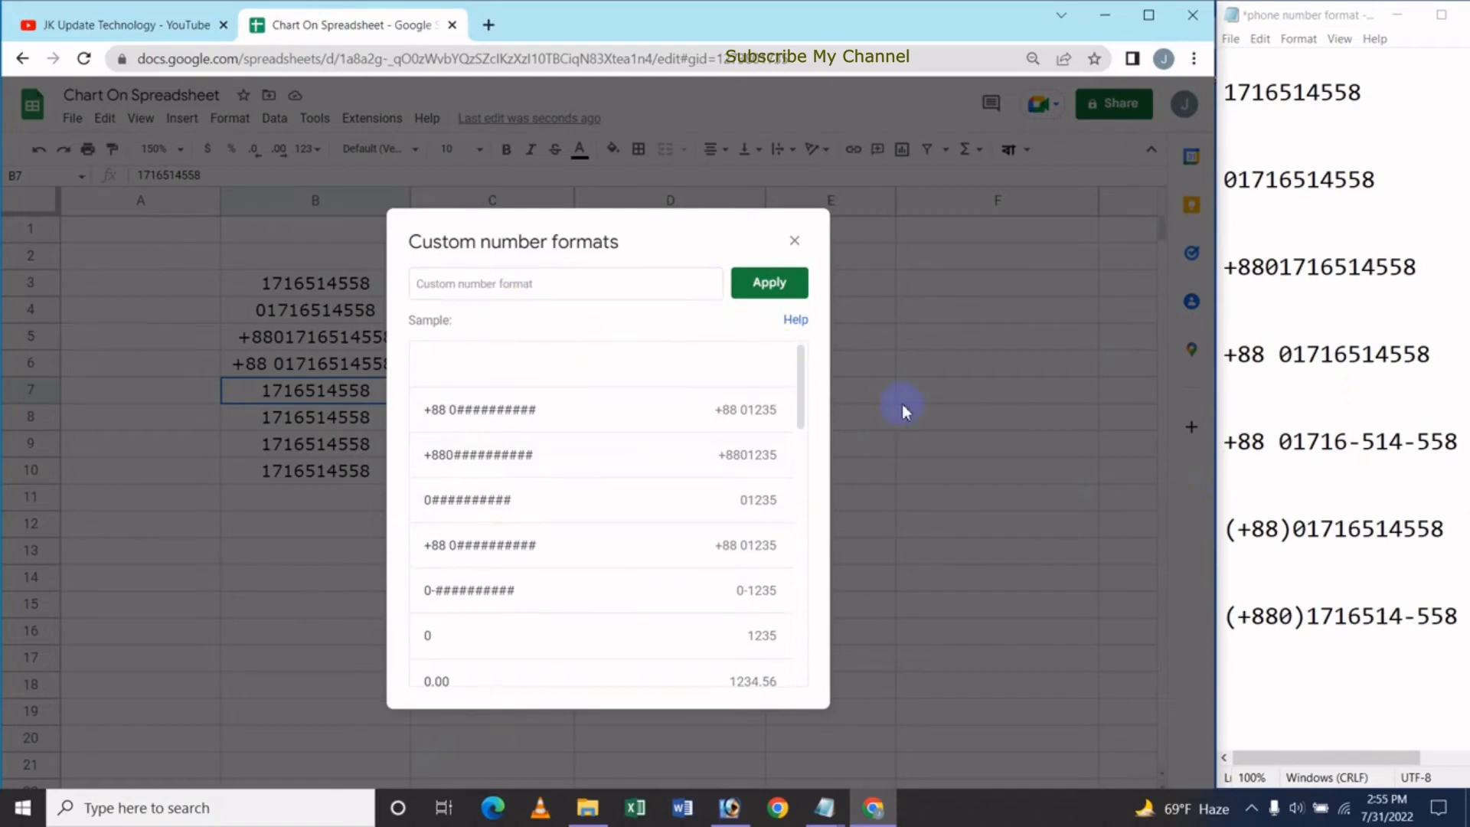
pyautogui.write('+88')
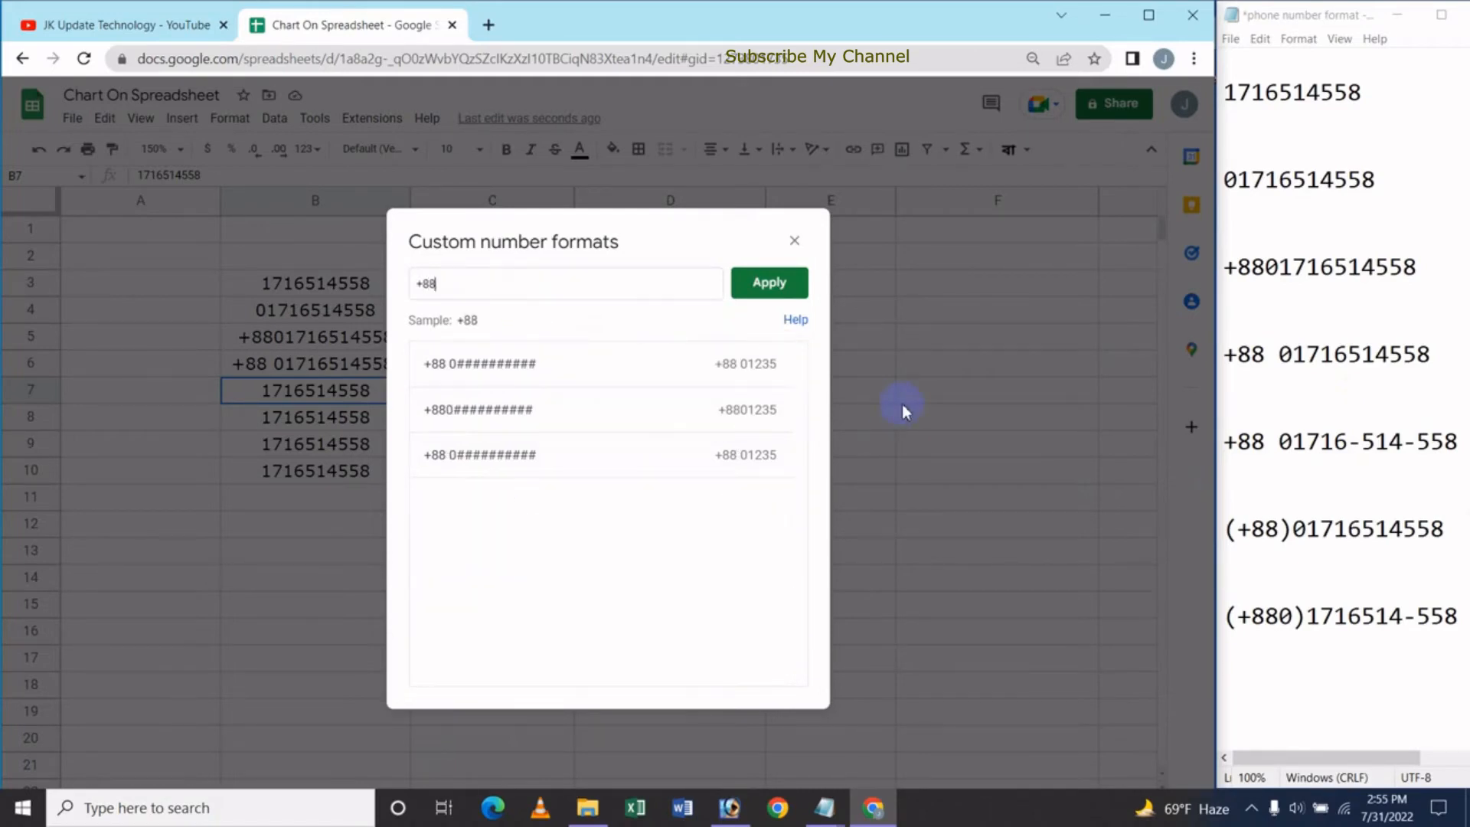
pyautogui.write('0####')
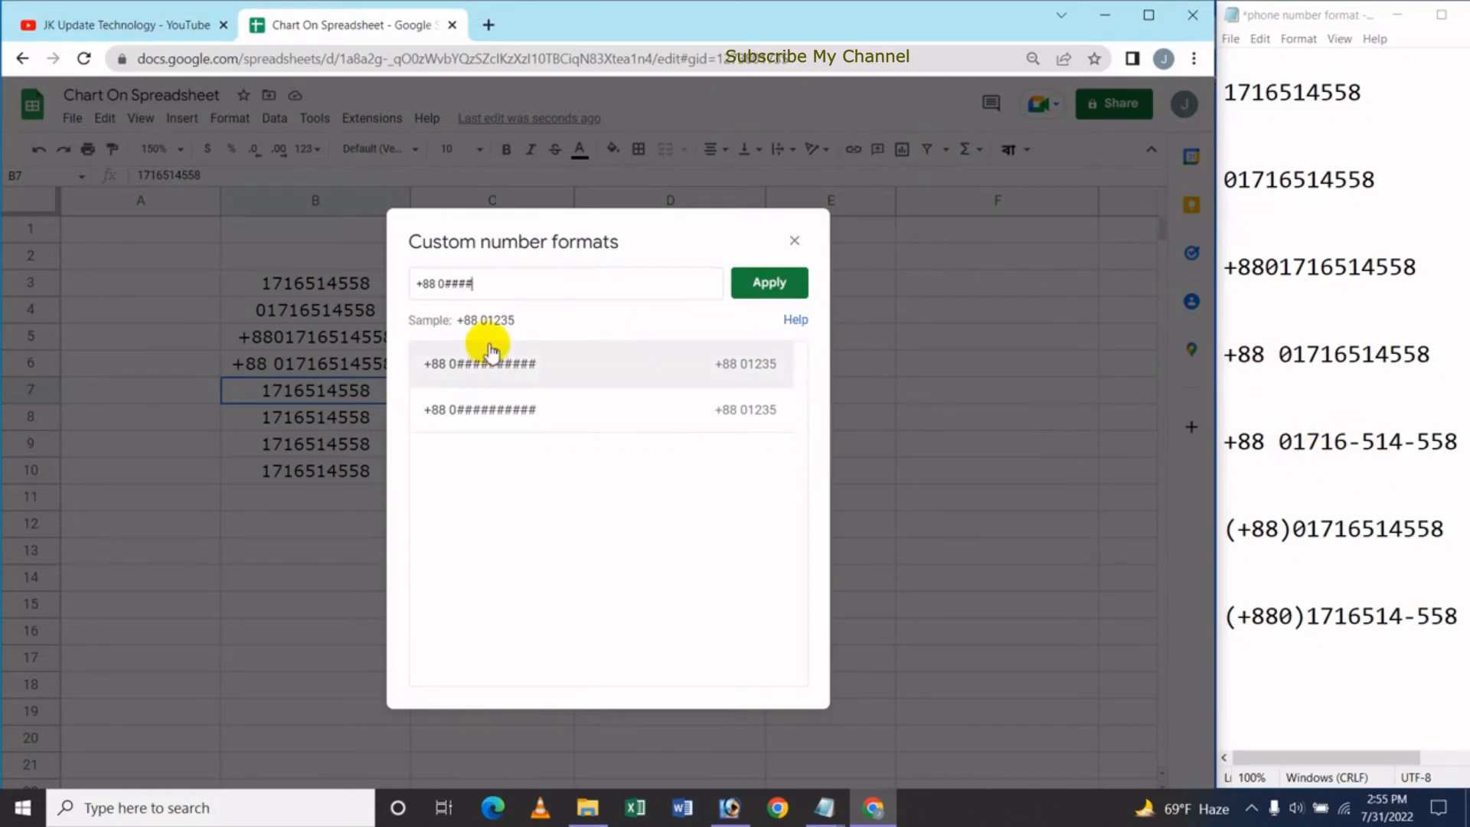
# Complete the pattern +88 0####-###-### and apply it to B7
pyautogui.write('-###-###')
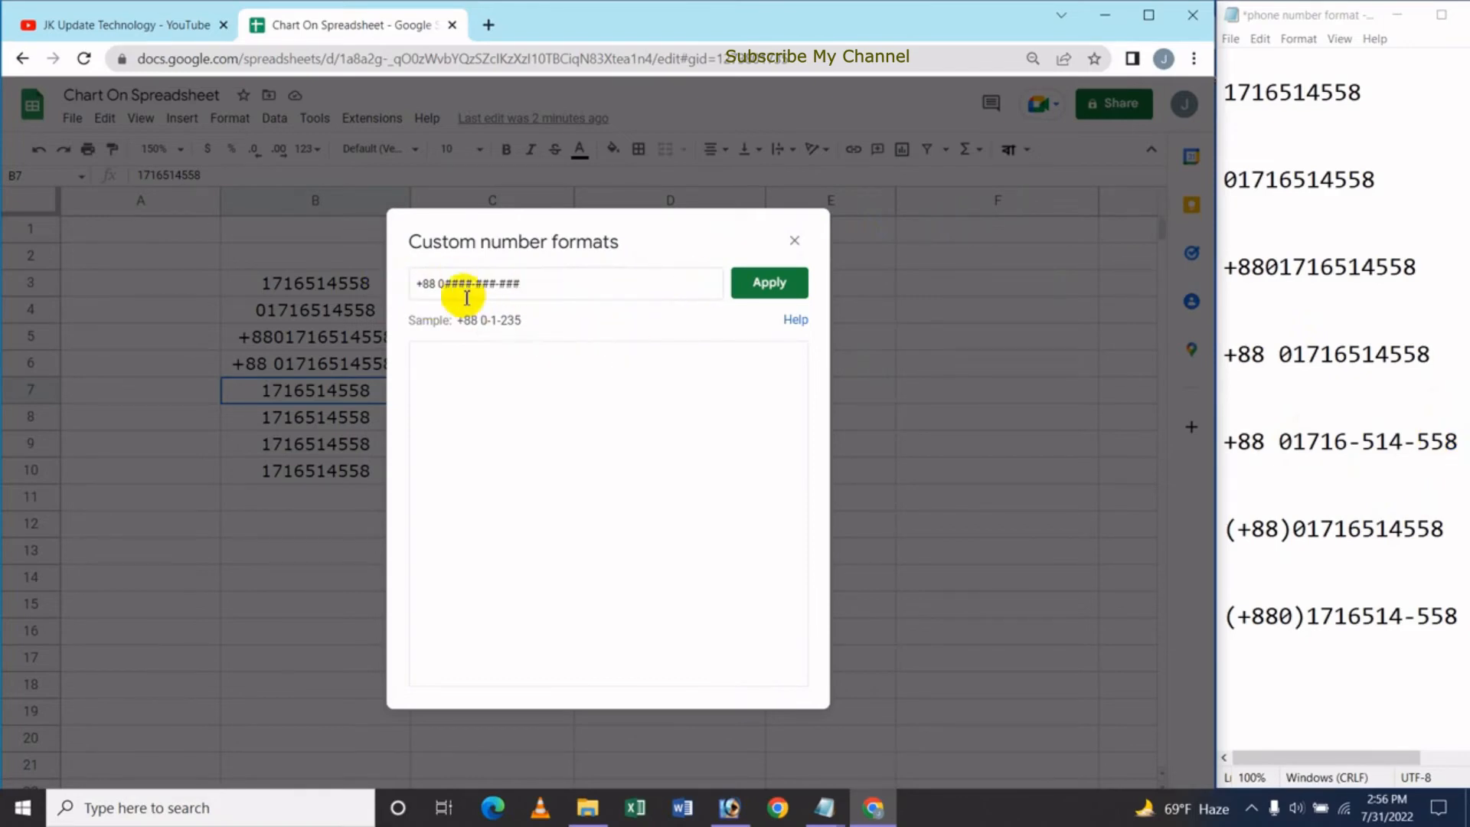
pyautogui.click(769, 287)
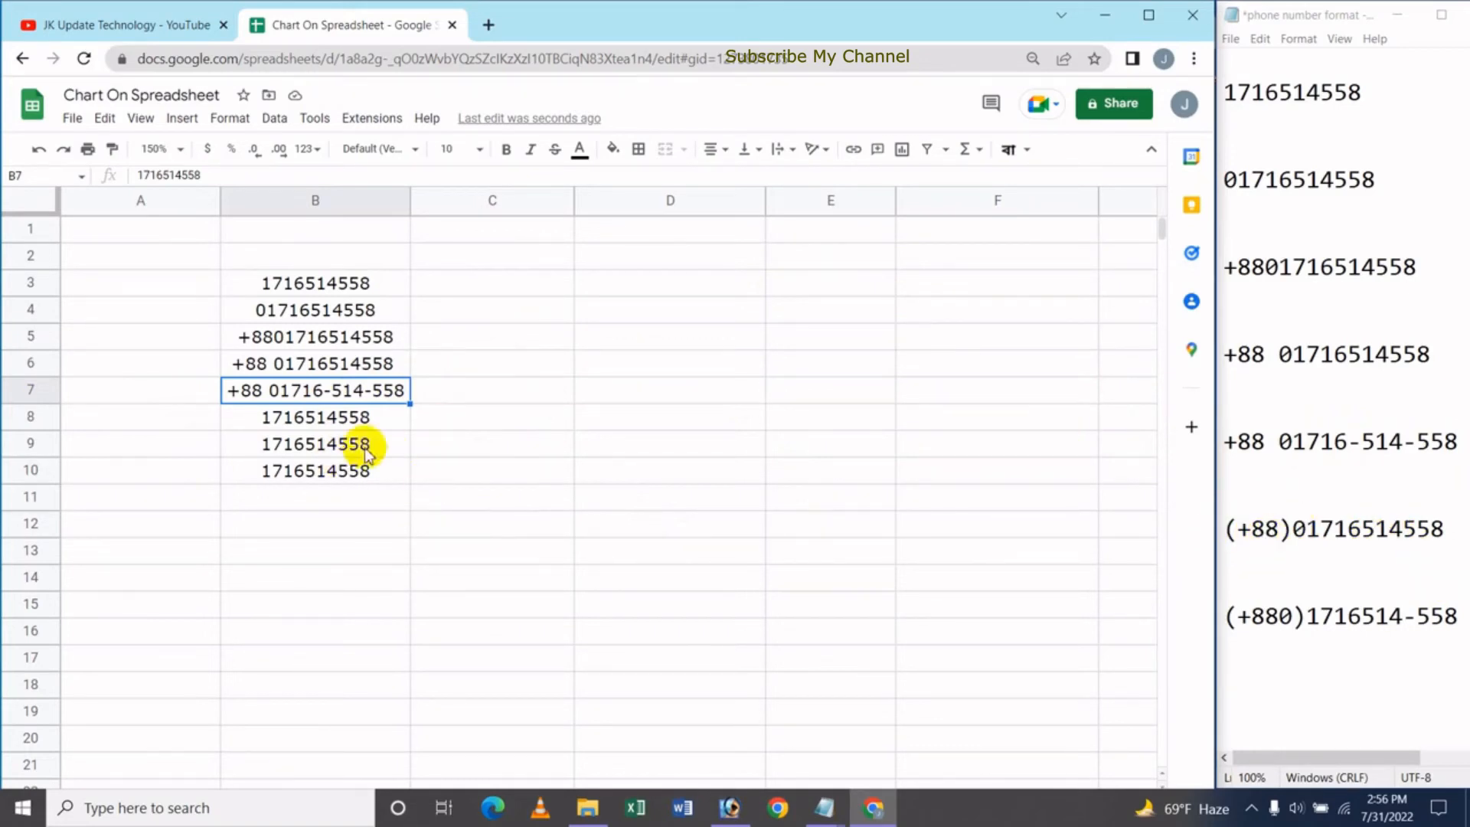
pyautogui.click(364, 421)
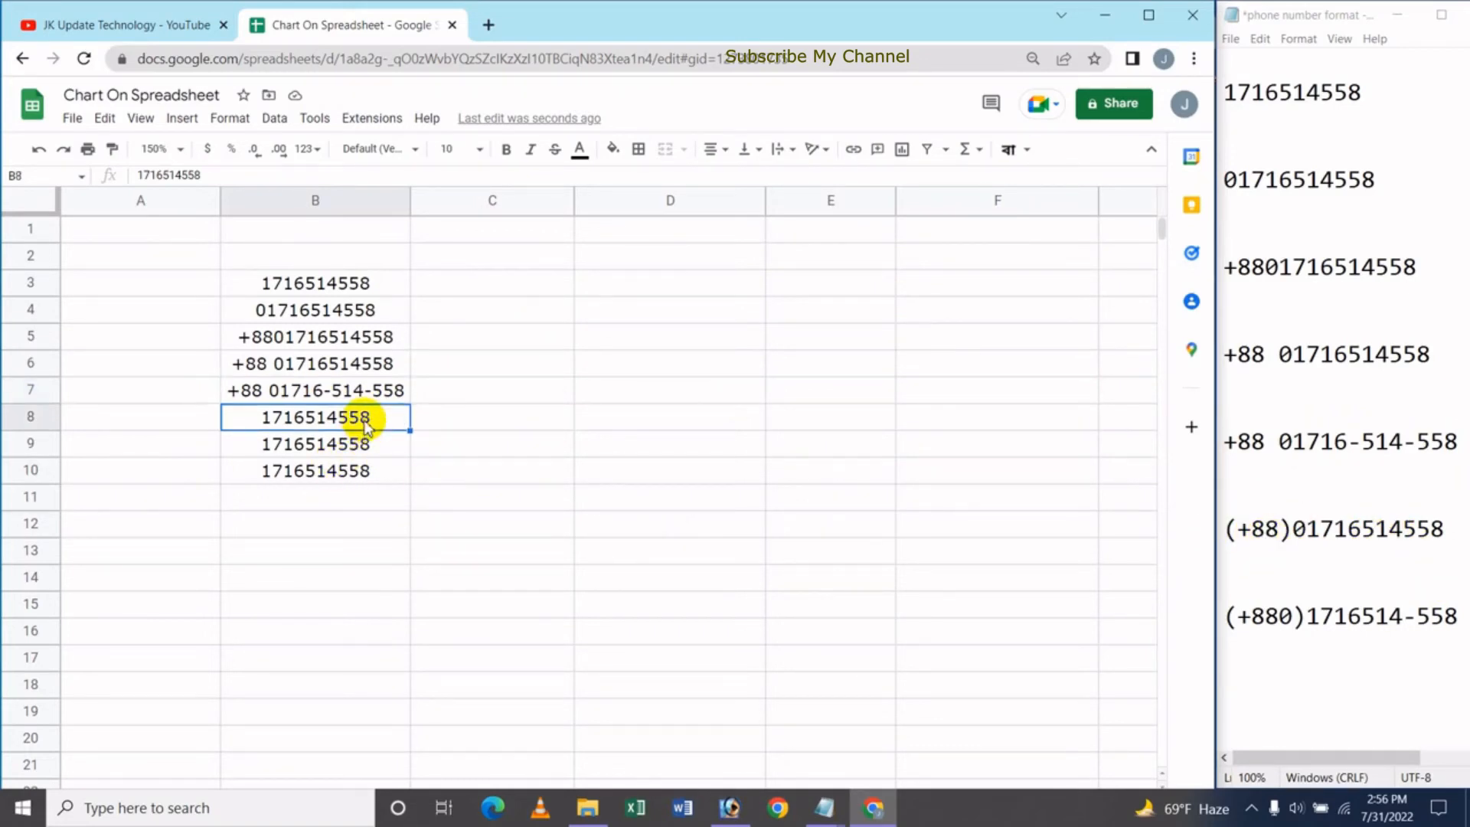
pyautogui.click(321, 150)
pyautogui.click(429, 750)
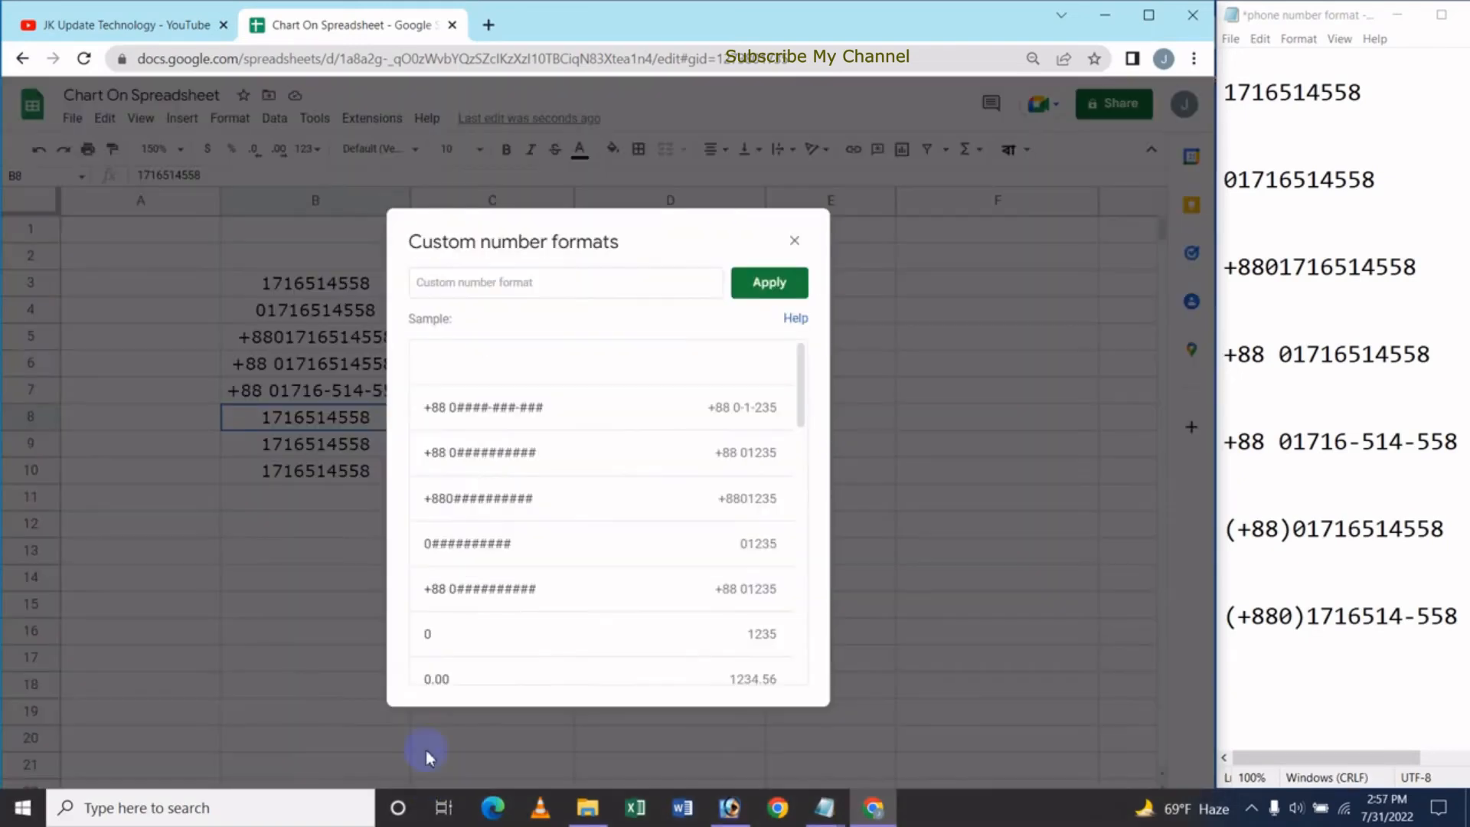
pyautogui.click(429, 285)
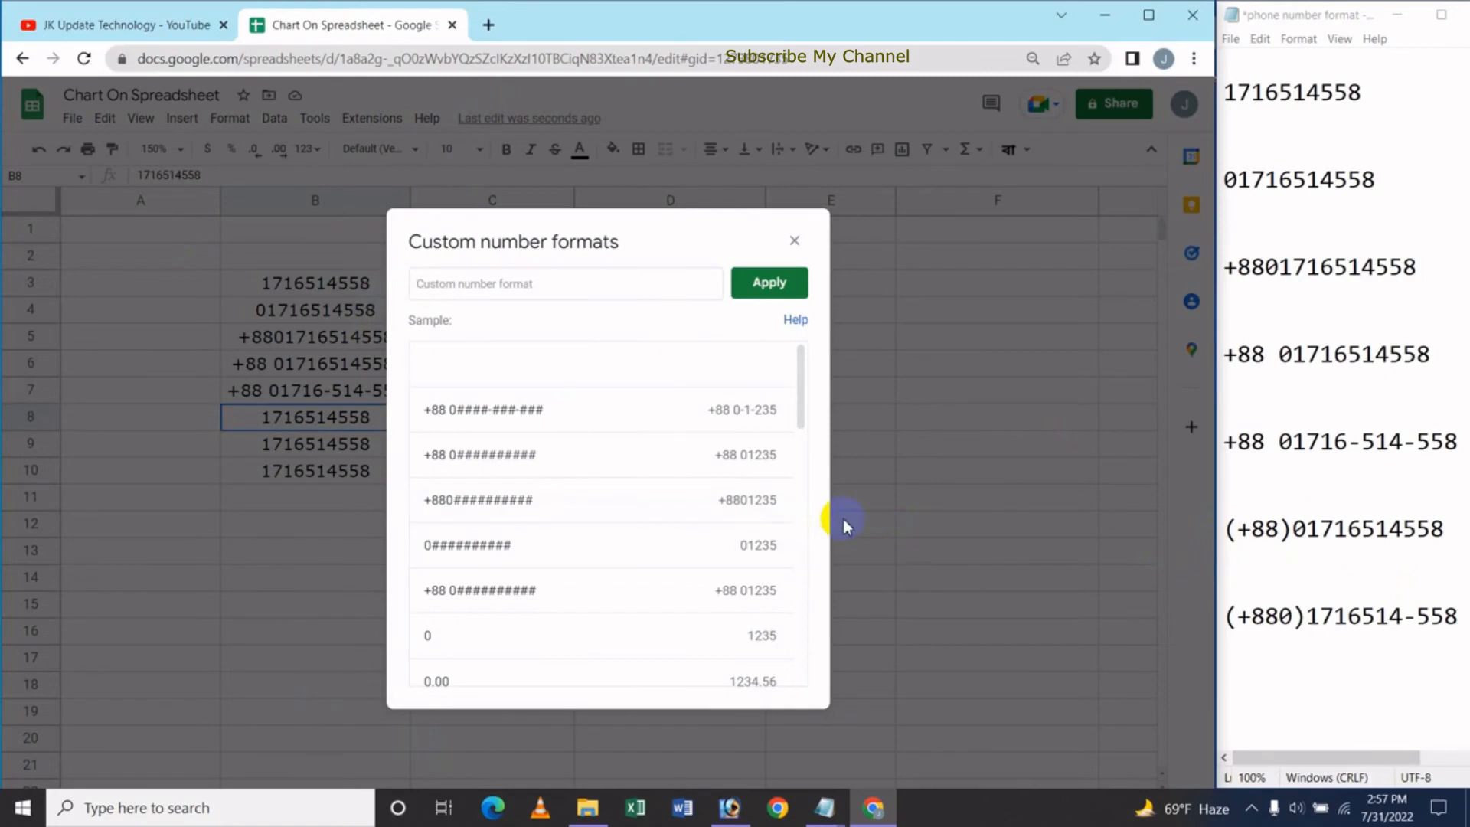
pyautogui.write('(')
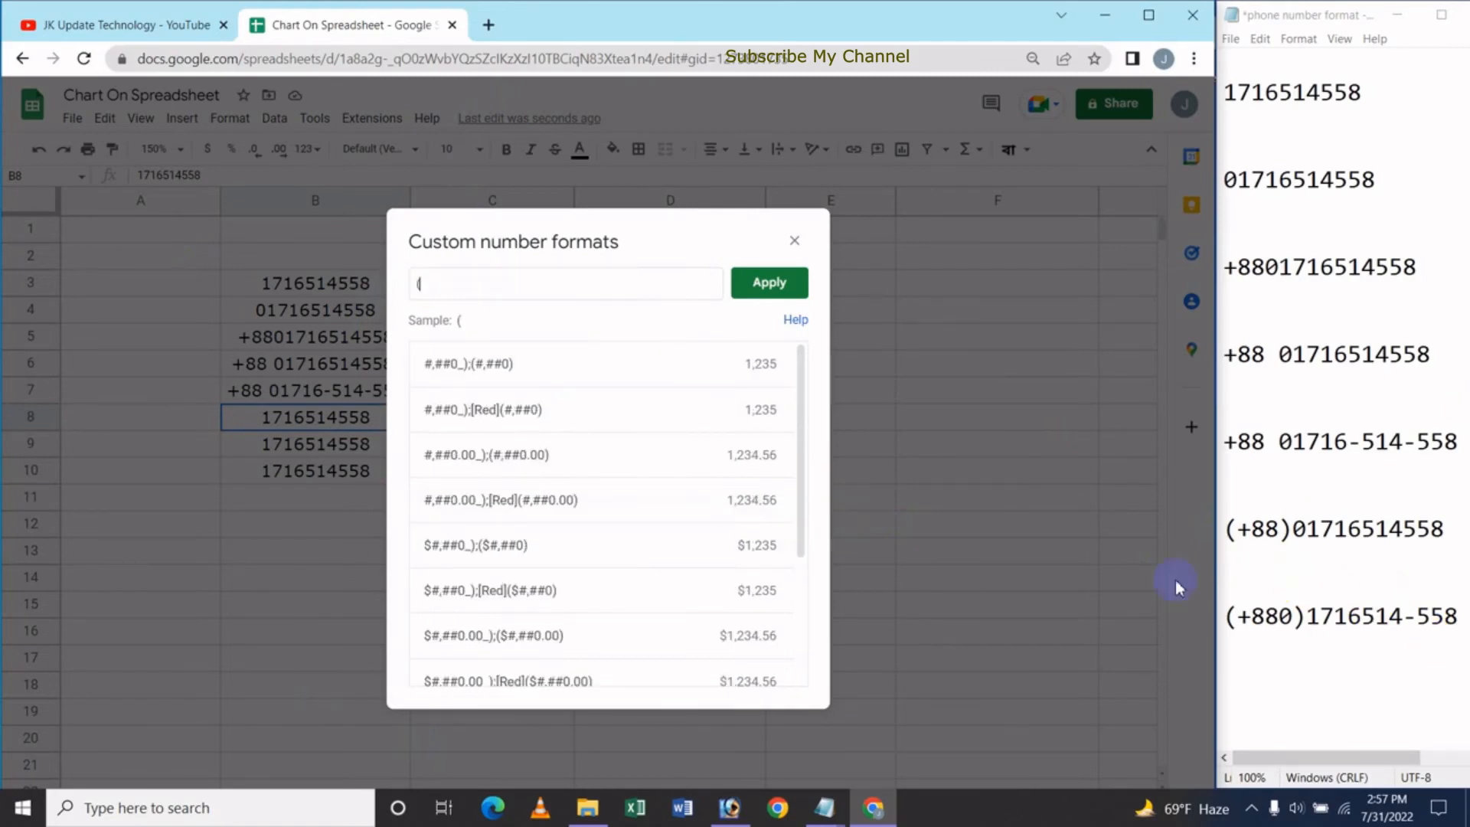
pyautogui.write('+88)0##########')
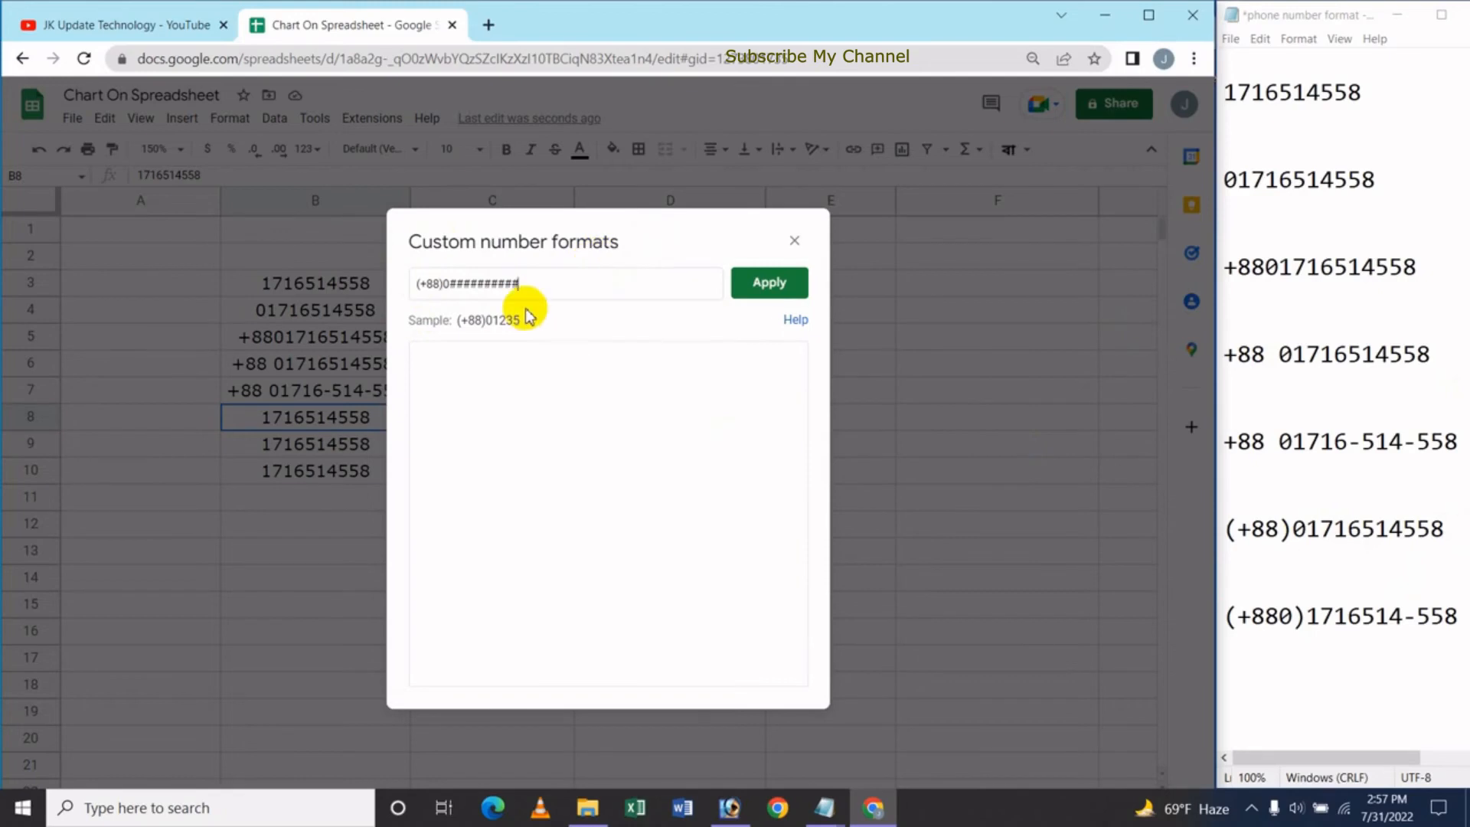
pyautogui.click(769, 283)
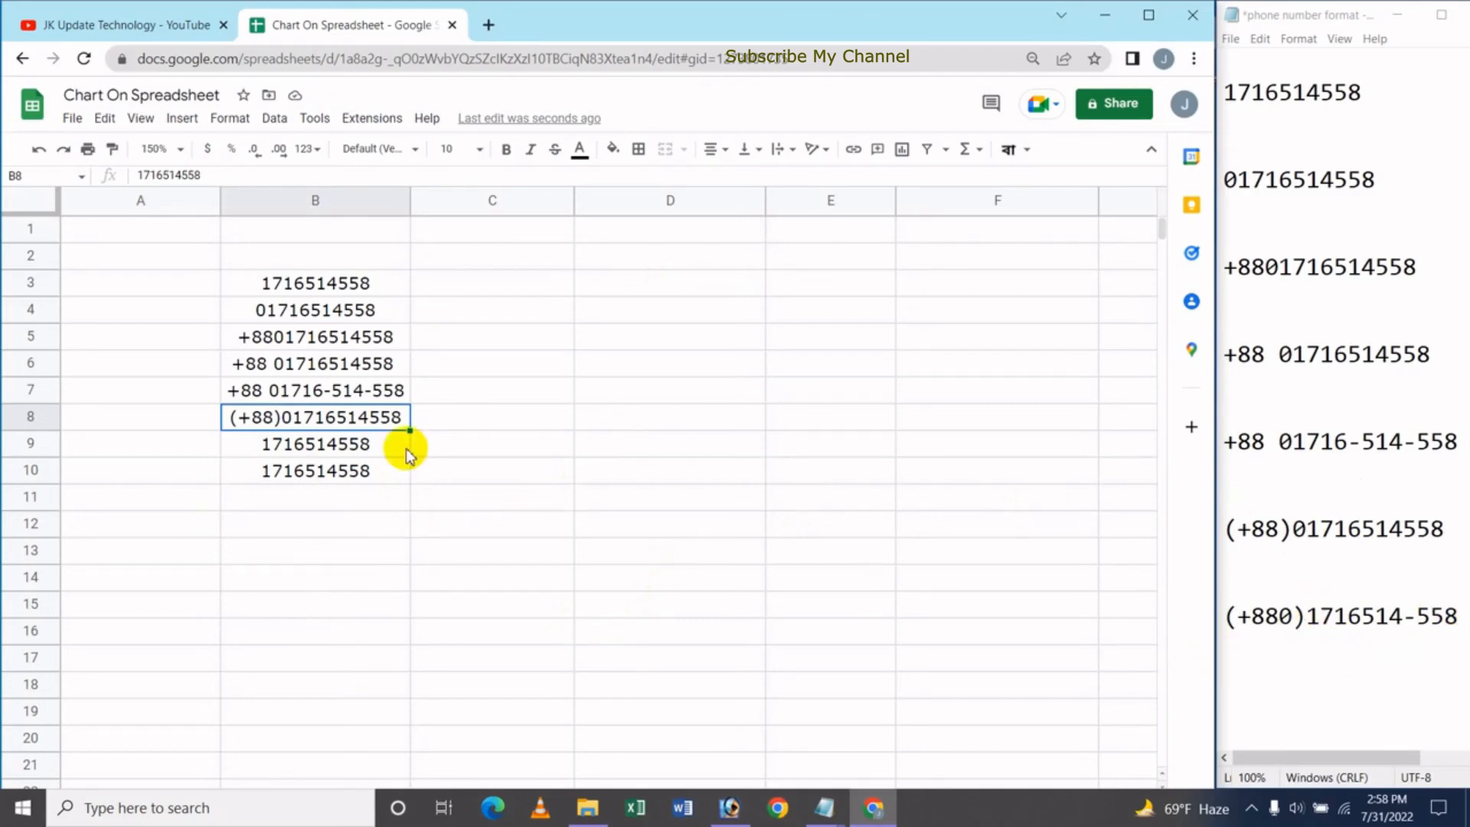
pyautogui.click(317, 451)
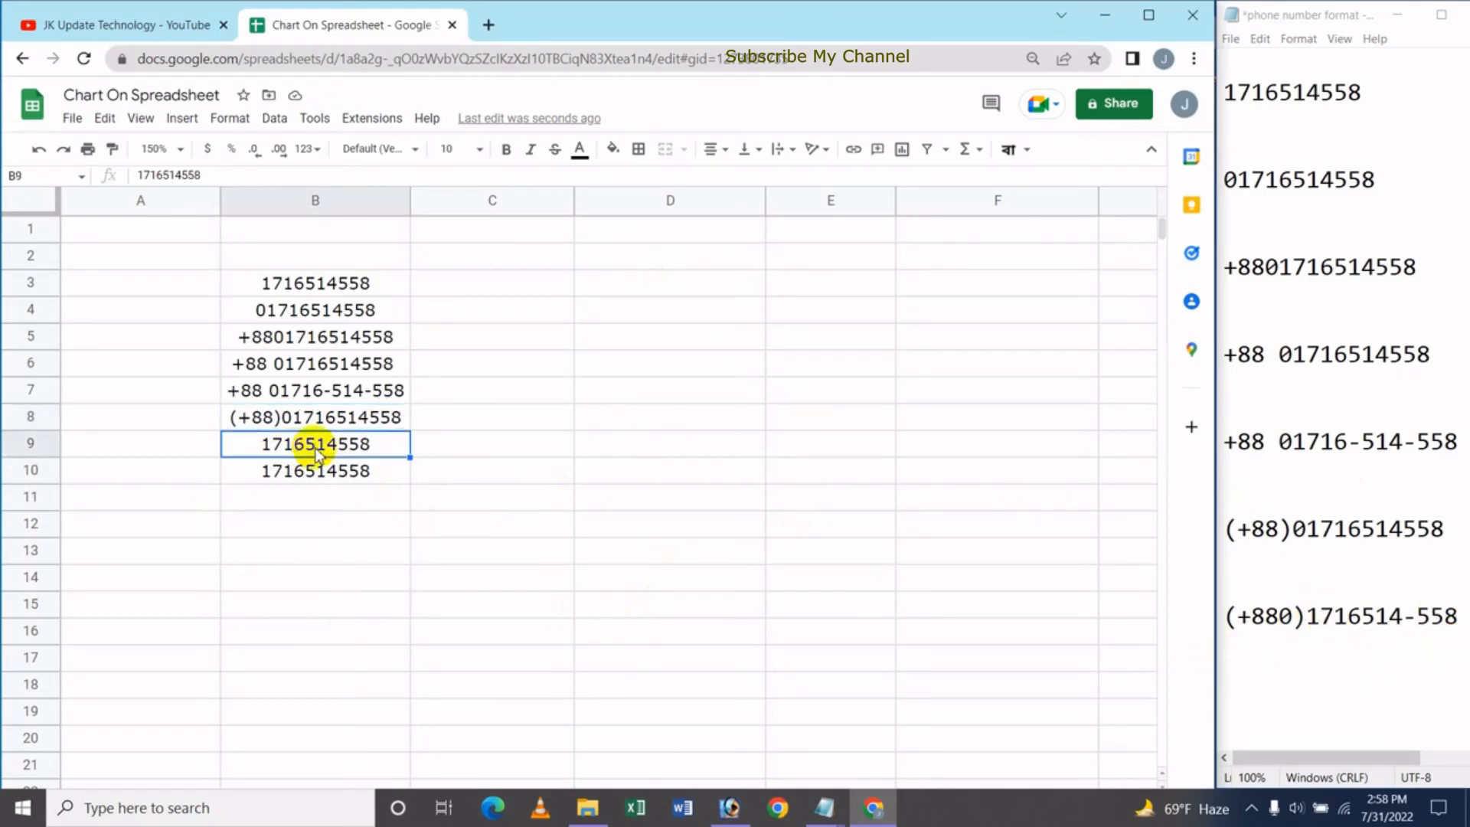
# Enter the custom format (+880)#######-### for B9 and apply it
pyautogui.click(317, 153)
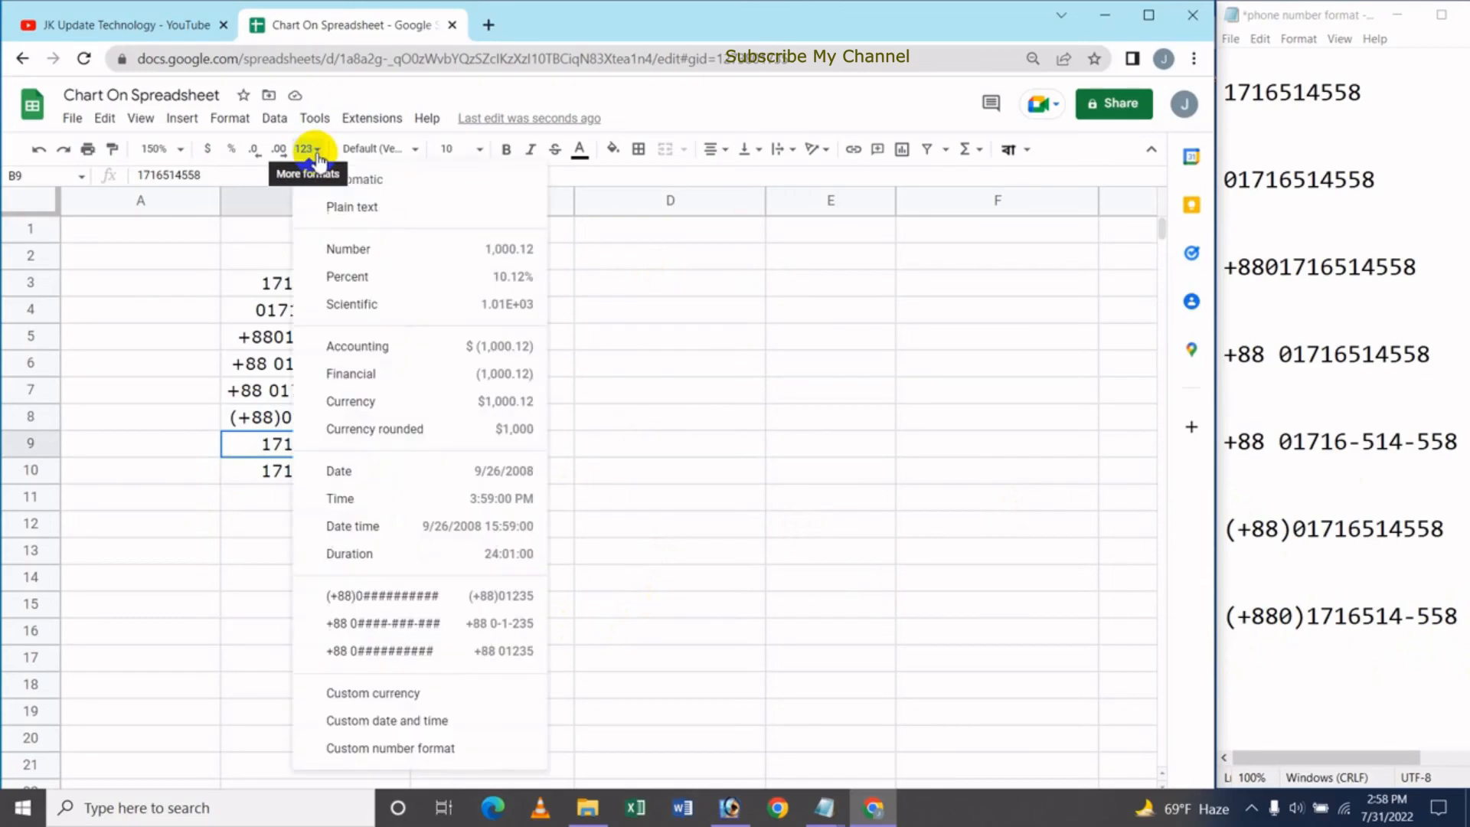
pyautogui.click(450, 748)
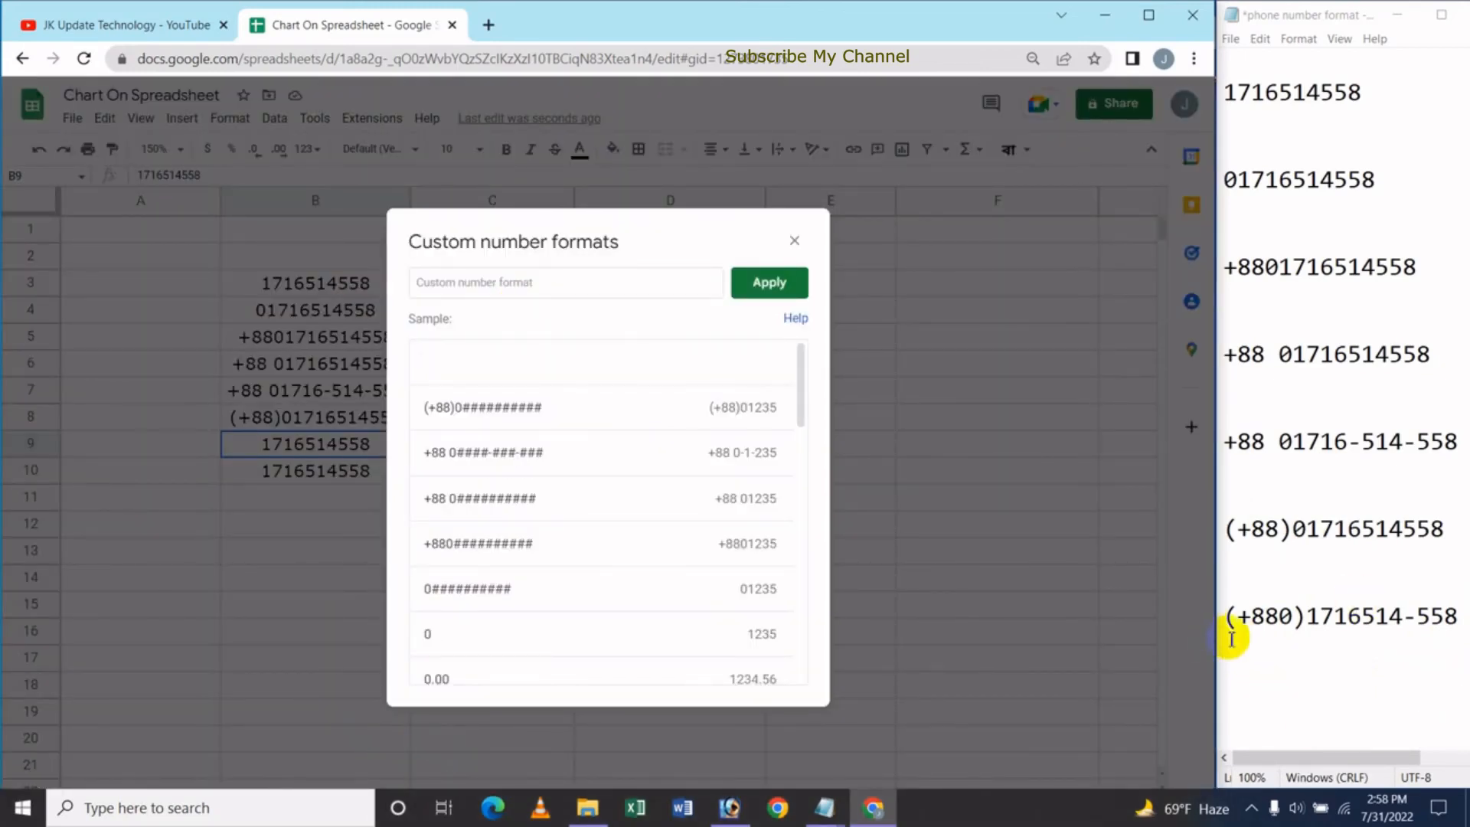
pyautogui.click(457, 285)
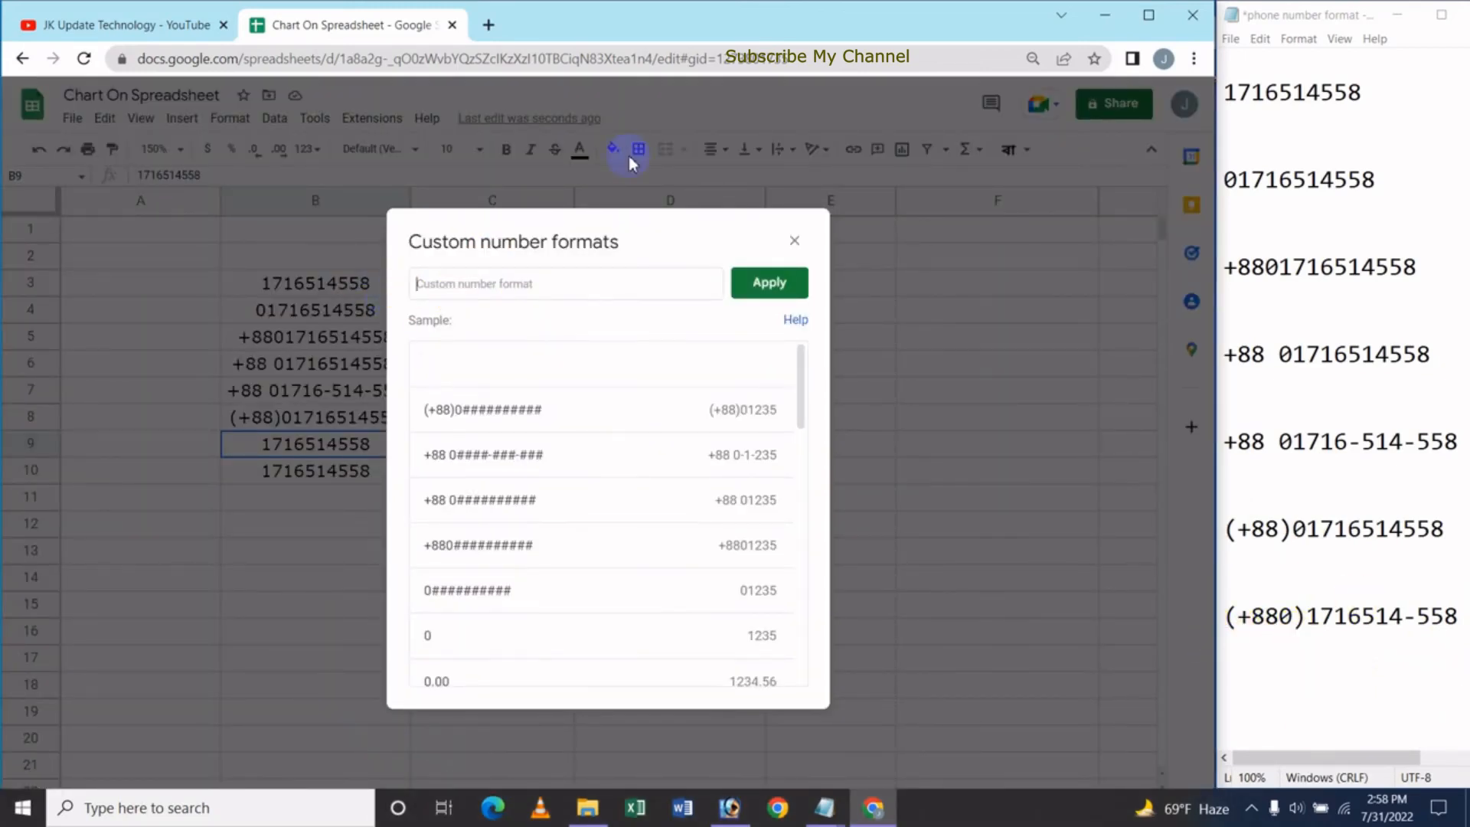
pyautogui.write('(')
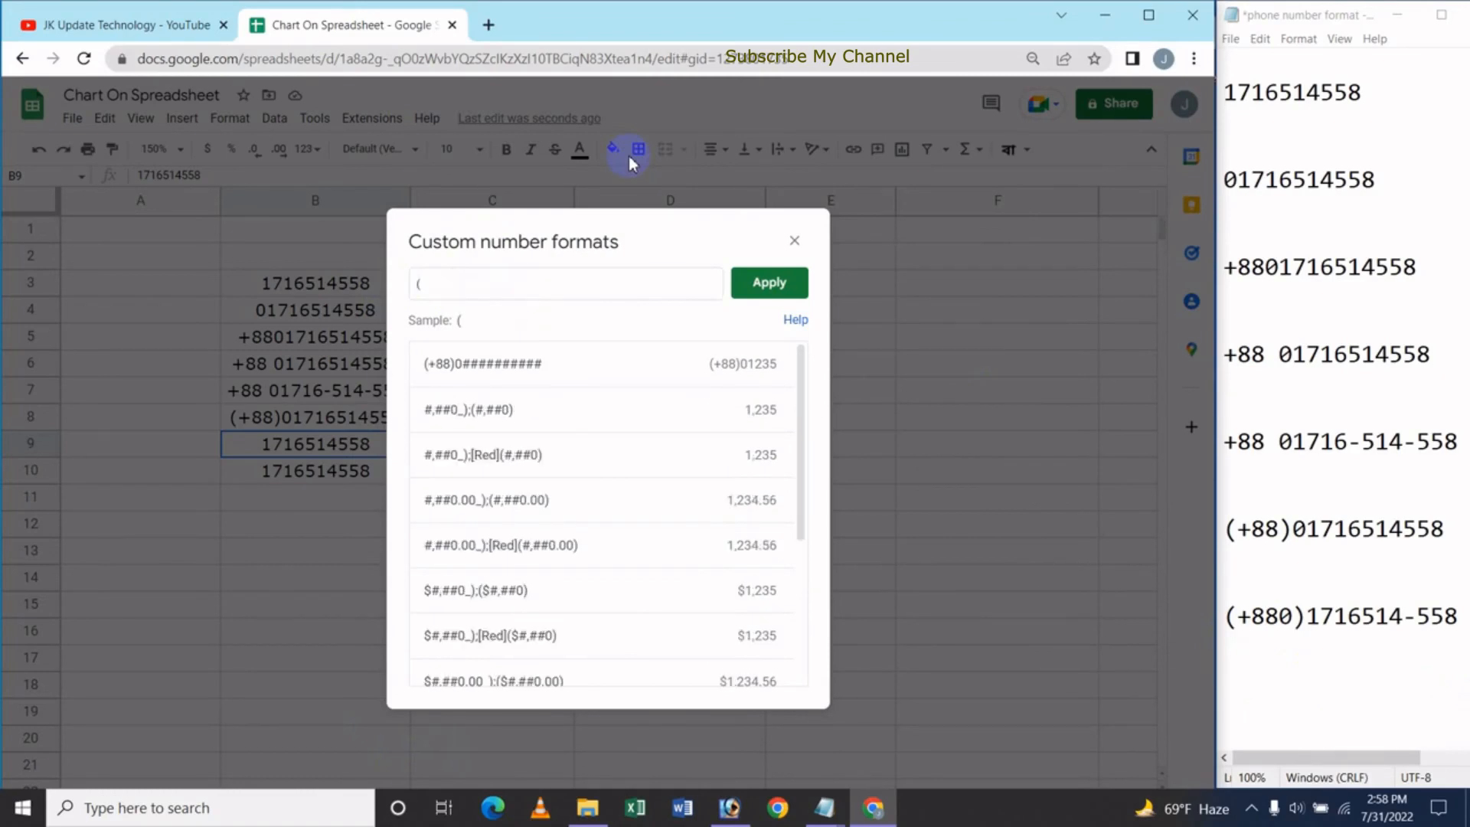
pyautogui.write('+880')
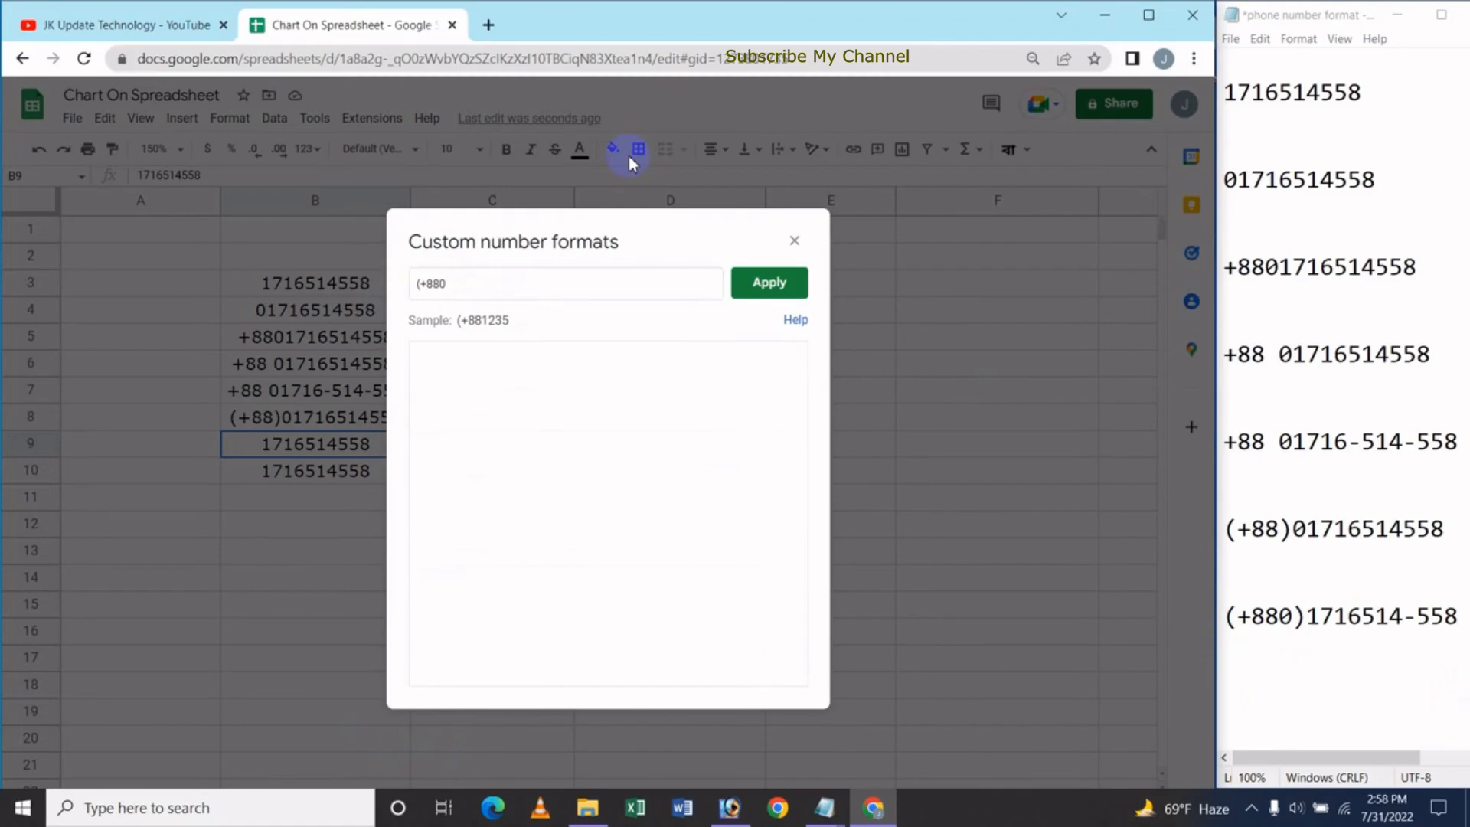
pyautogui.write(')#######')
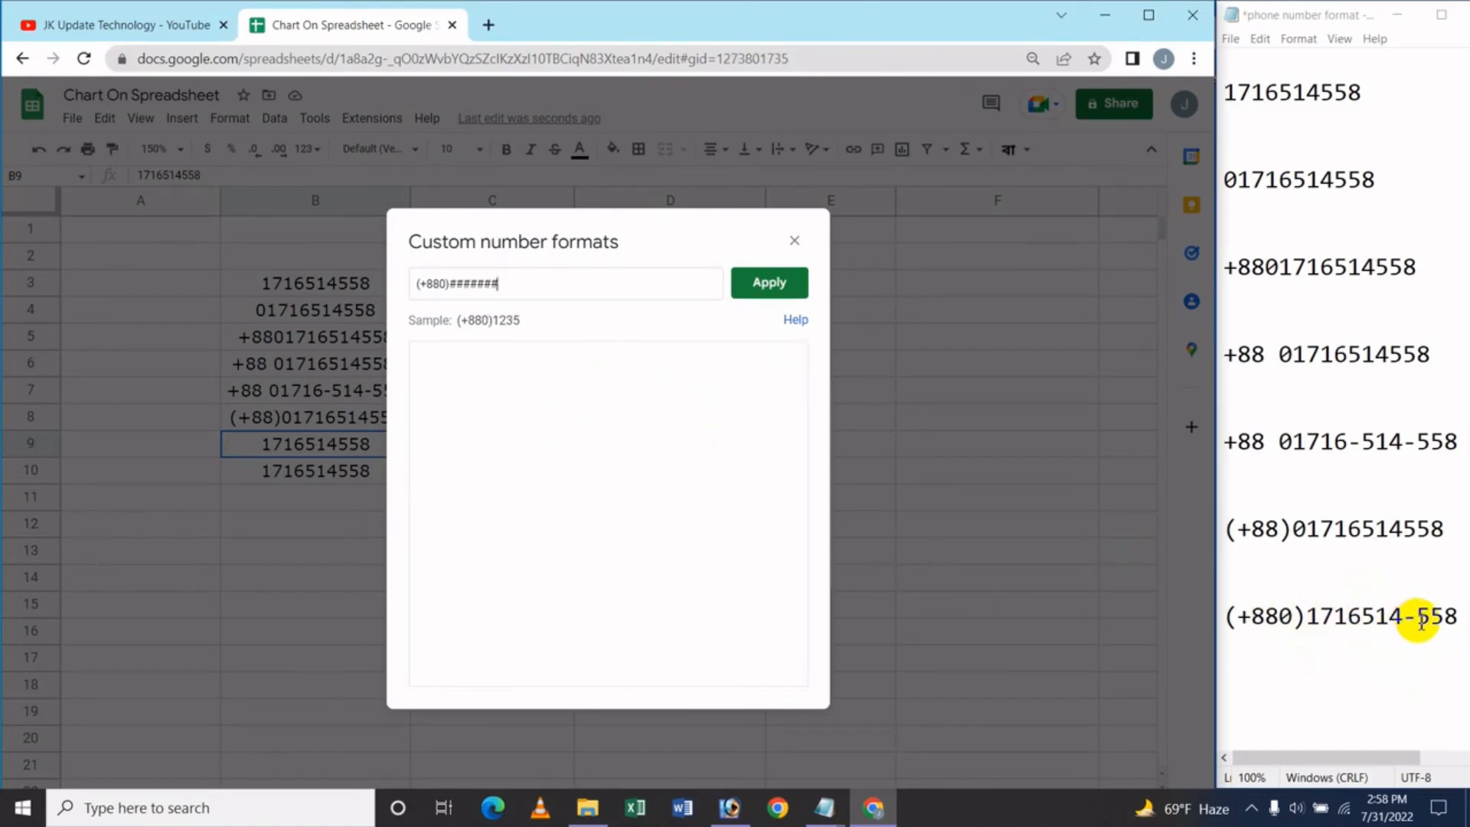
pyautogui.write('-')
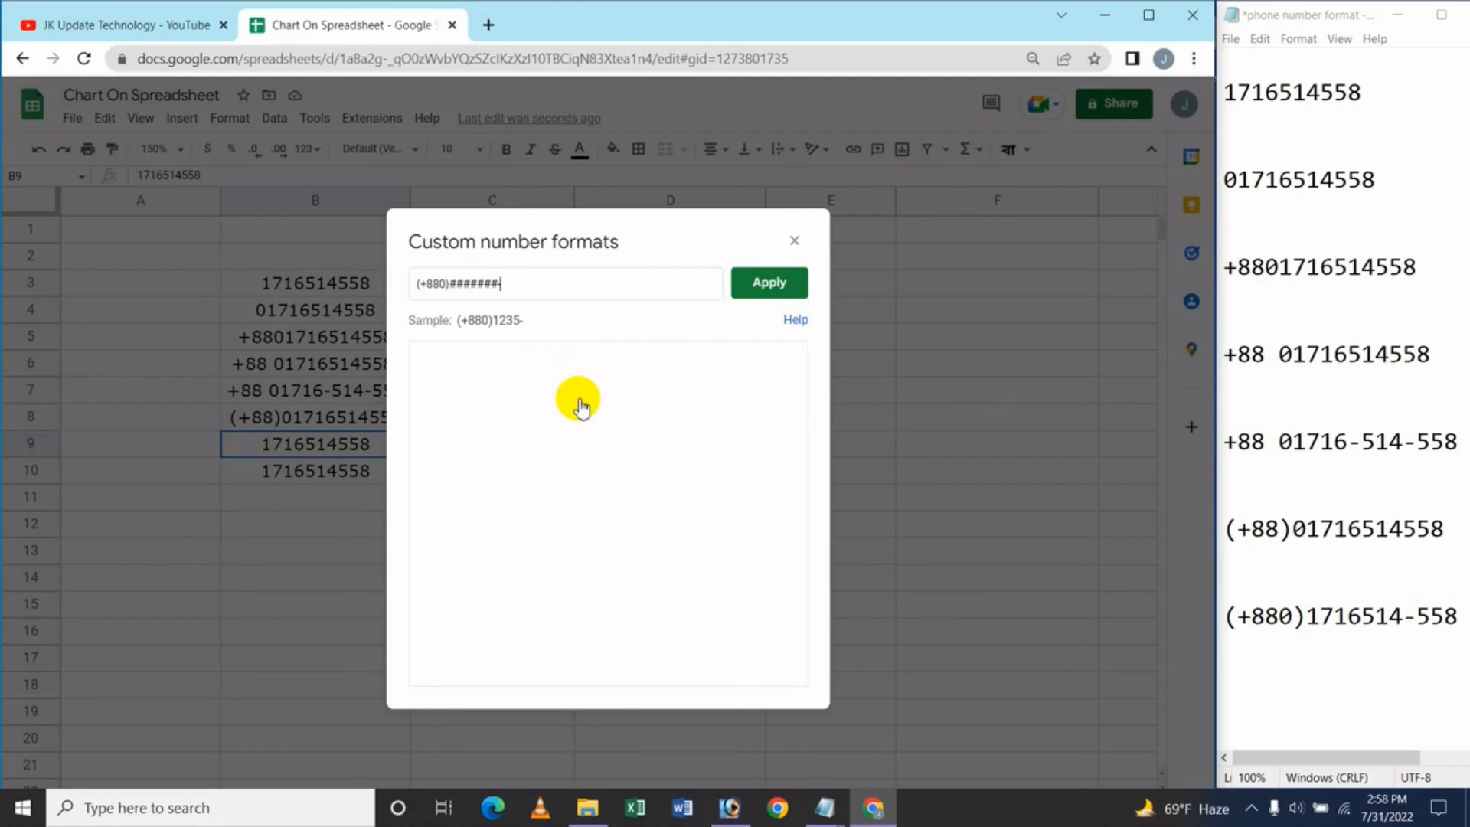
pyautogui.write('###')
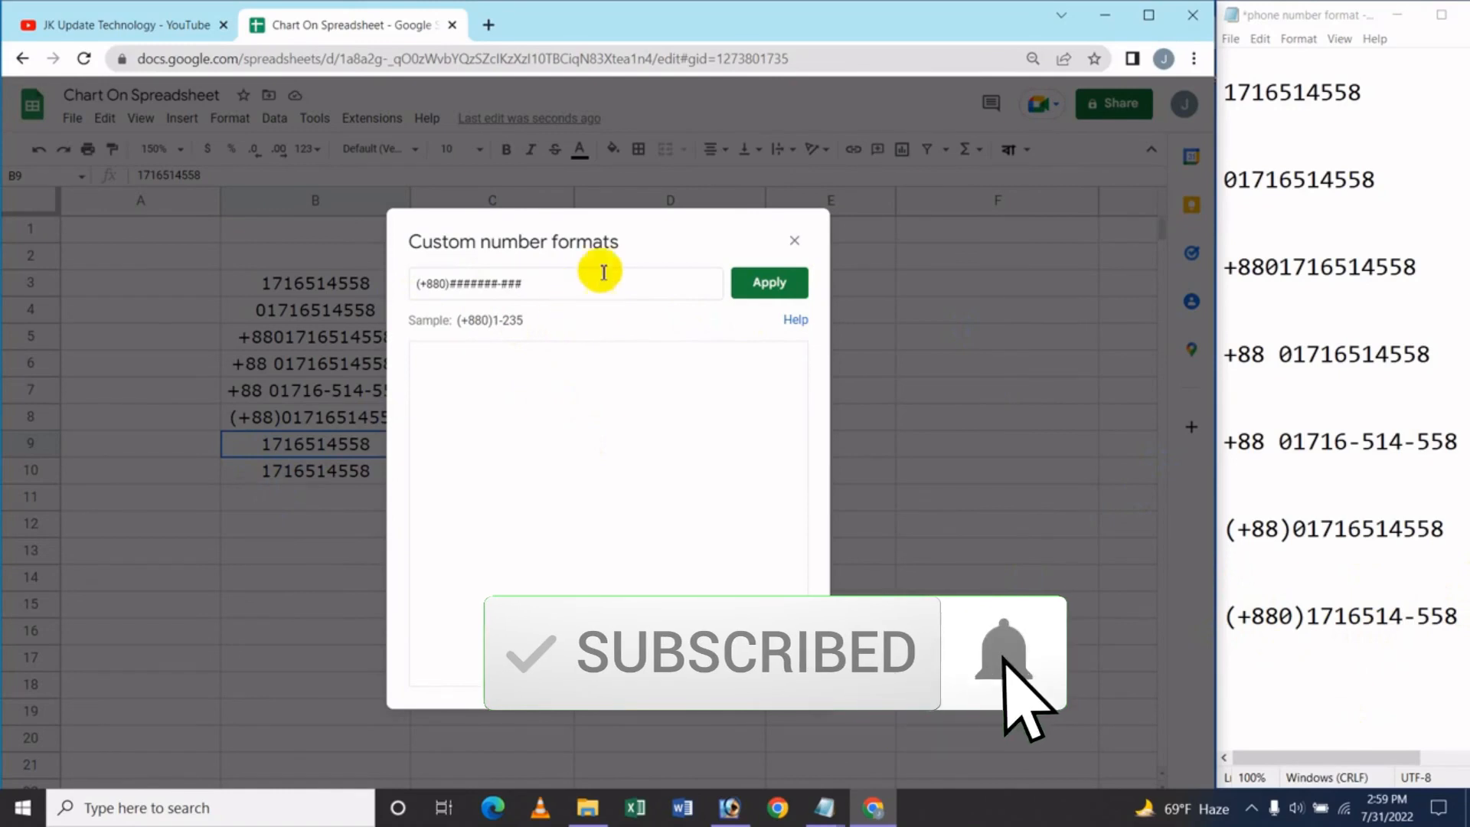
pyautogui.click(766, 283)
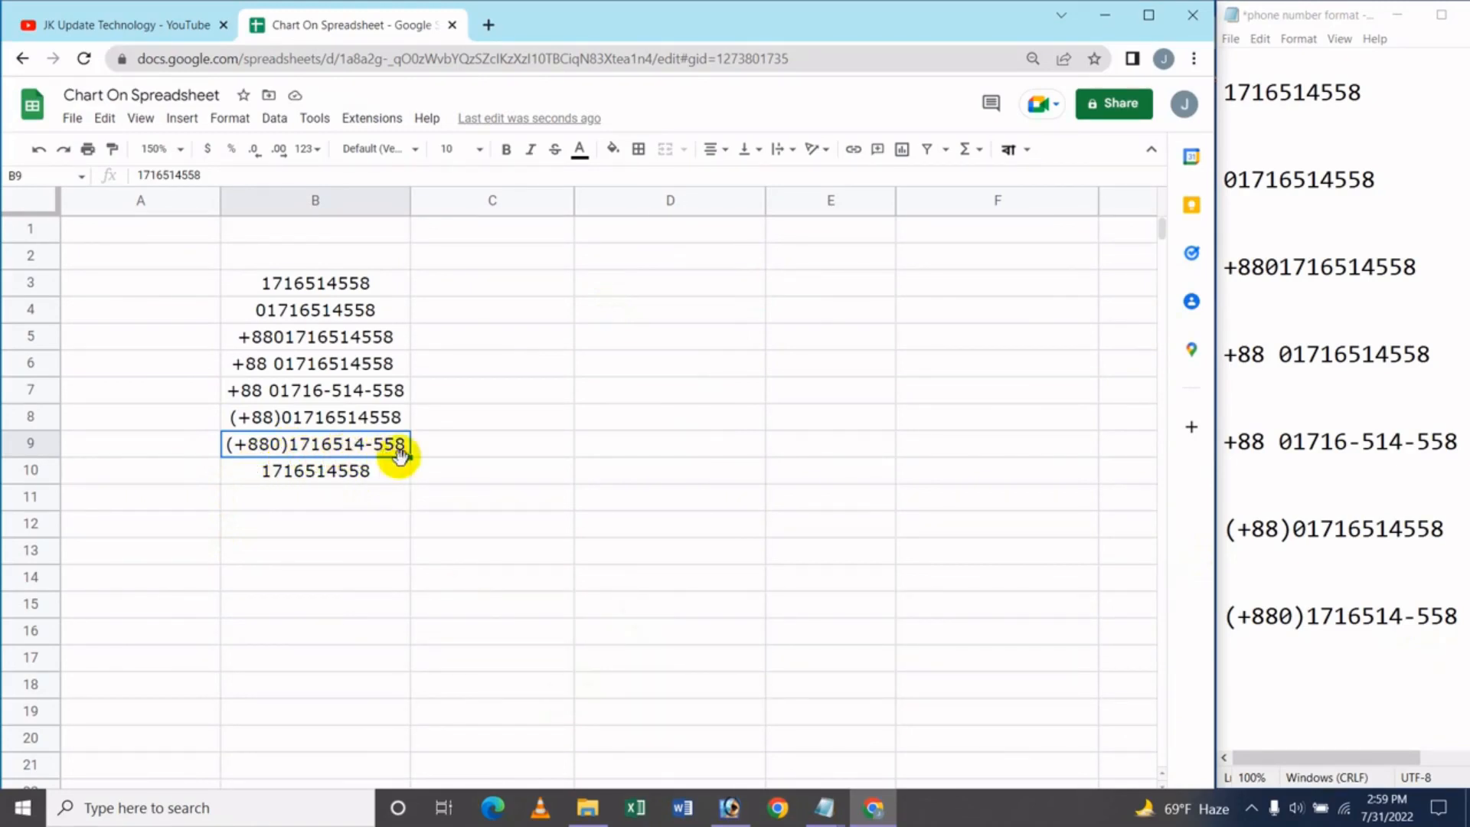
# Delete the leftover phone number from cell B10, then switch to the YouTube channel's Videos tab
pyautogui.click(335, 471)
pyautogui.press('Delete')
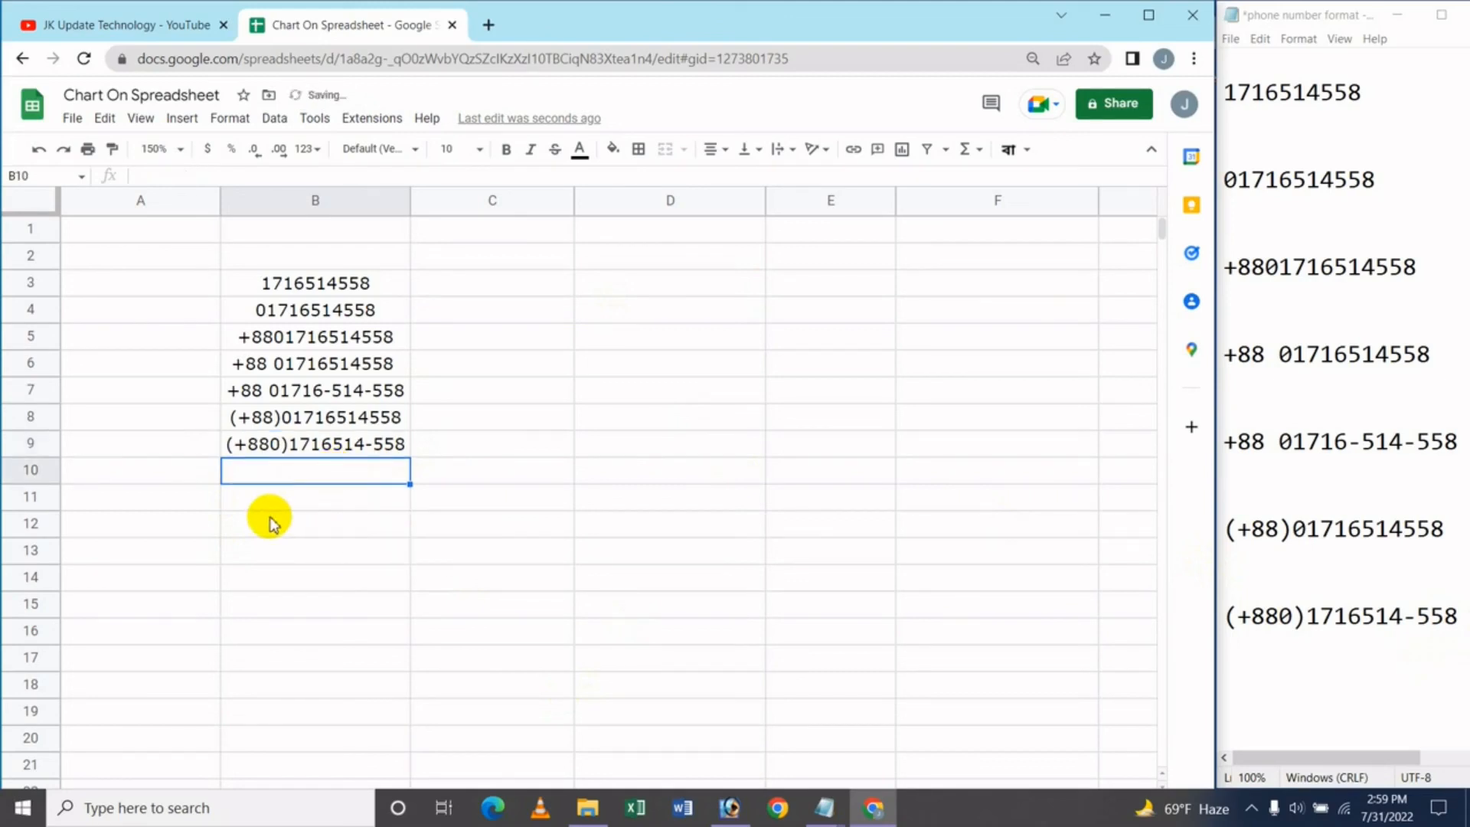
pyautogui.click(269, 517)
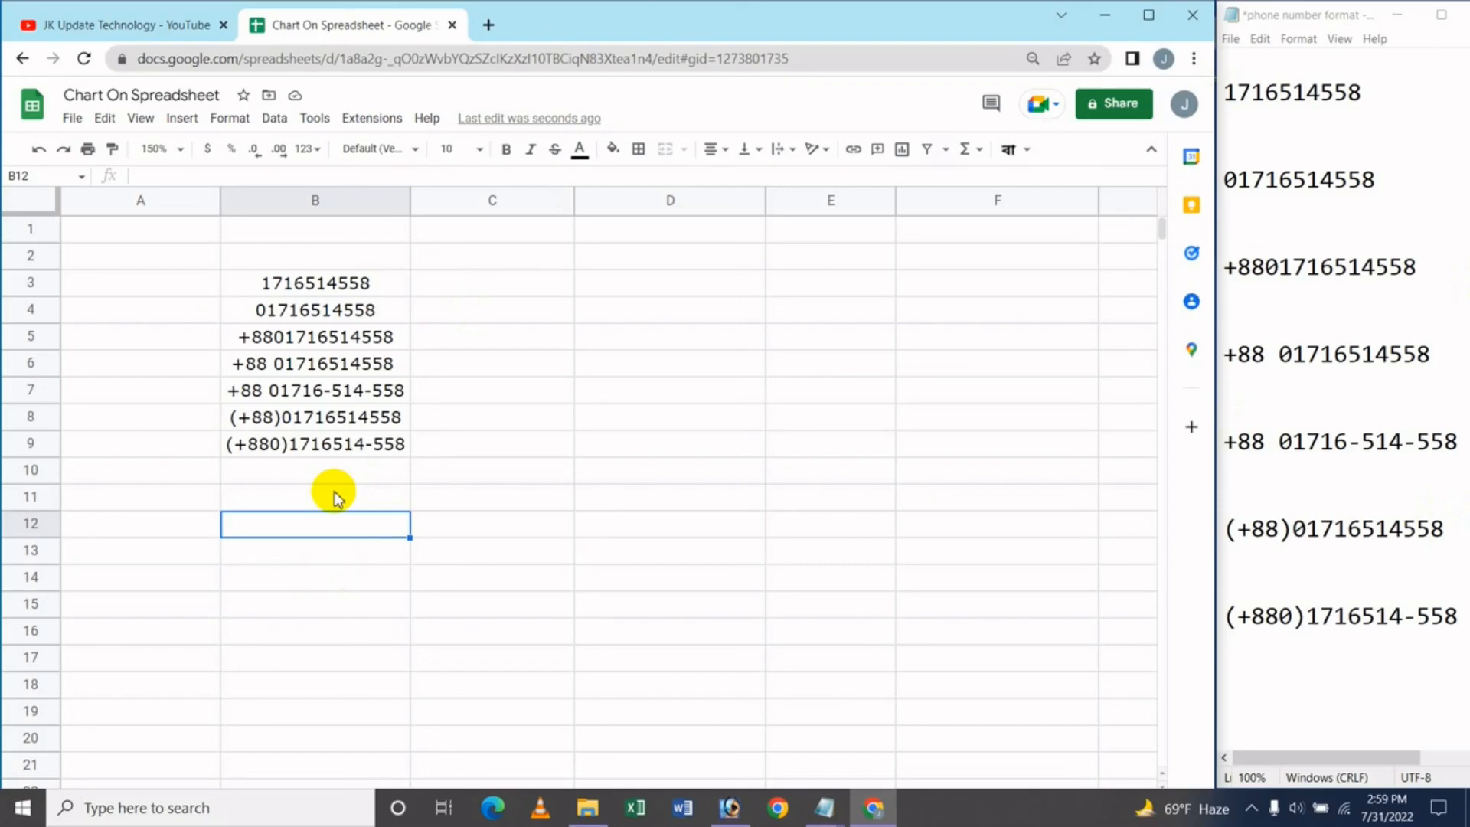
pyautogui.click(115, 24)
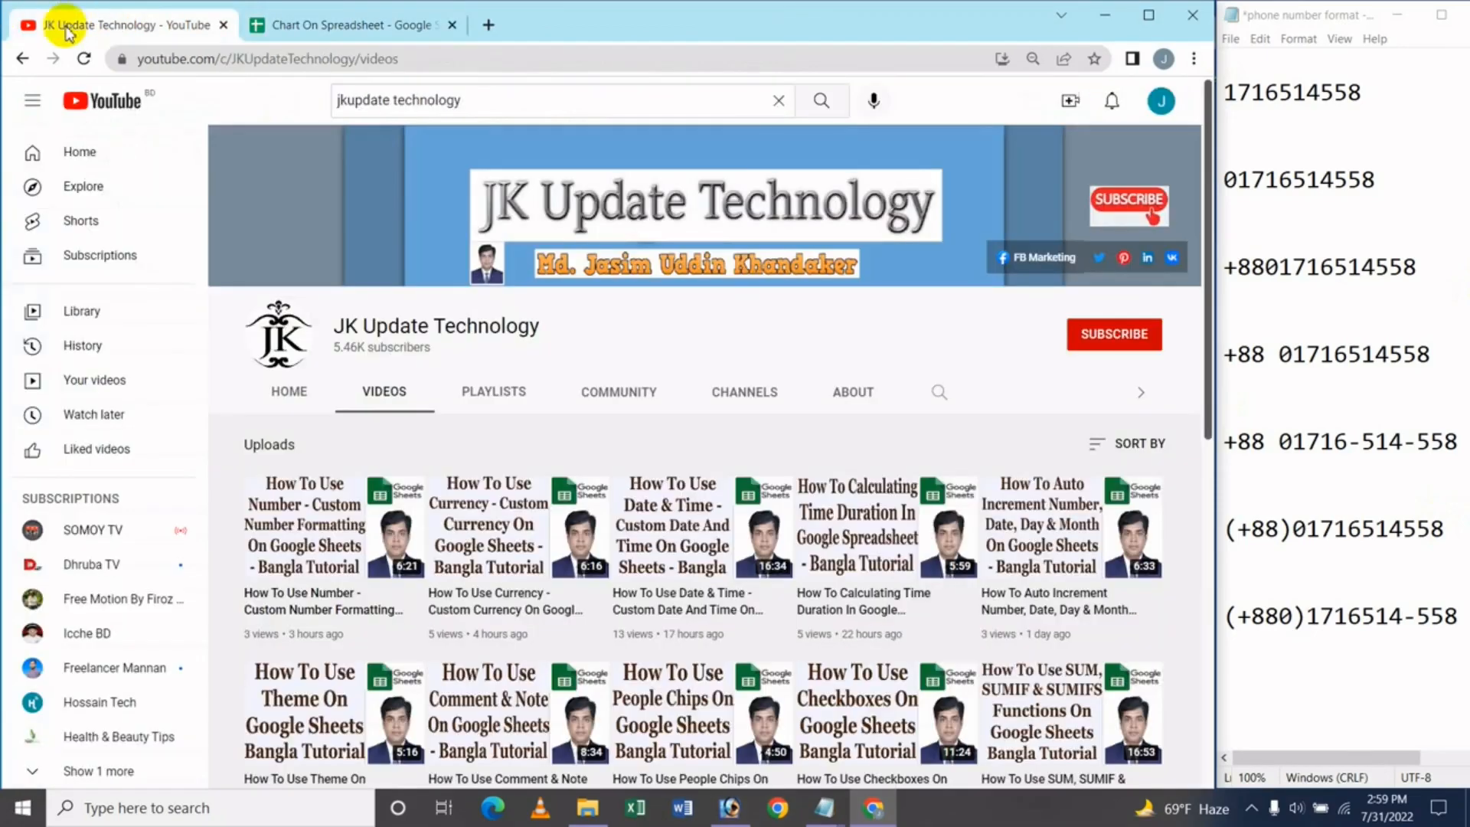